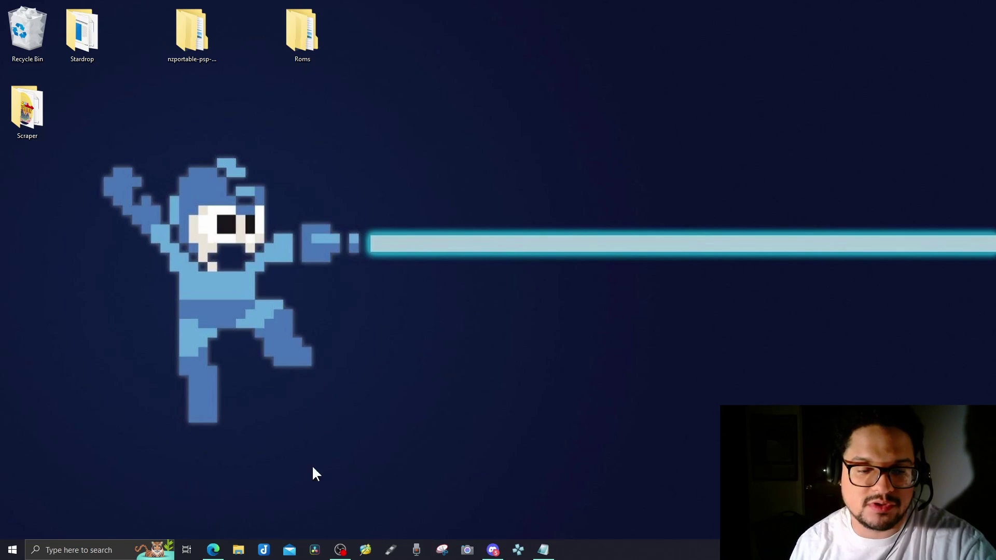
- Review the recommended card brands, programs and SD base package listed in the prep.txt notes, and put the notes away
left_click(547, 556)
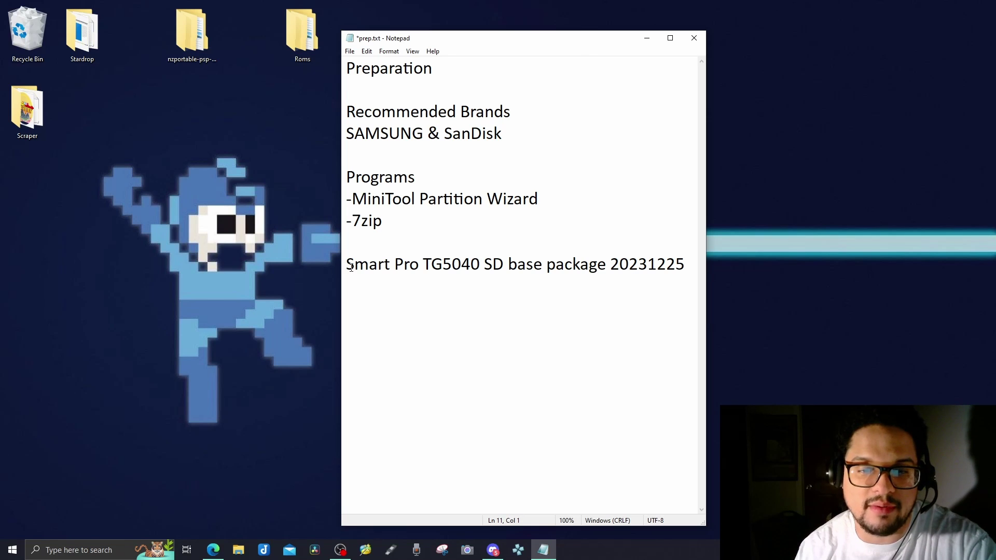
left_click_drag(355, 266, 679, 272)
left_click(669, 274)
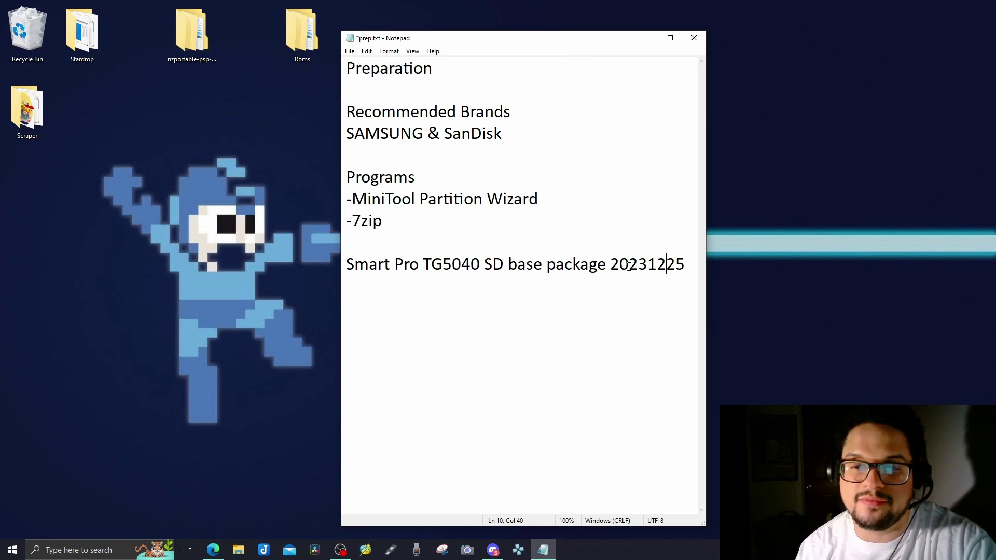
left_click(670, 272)
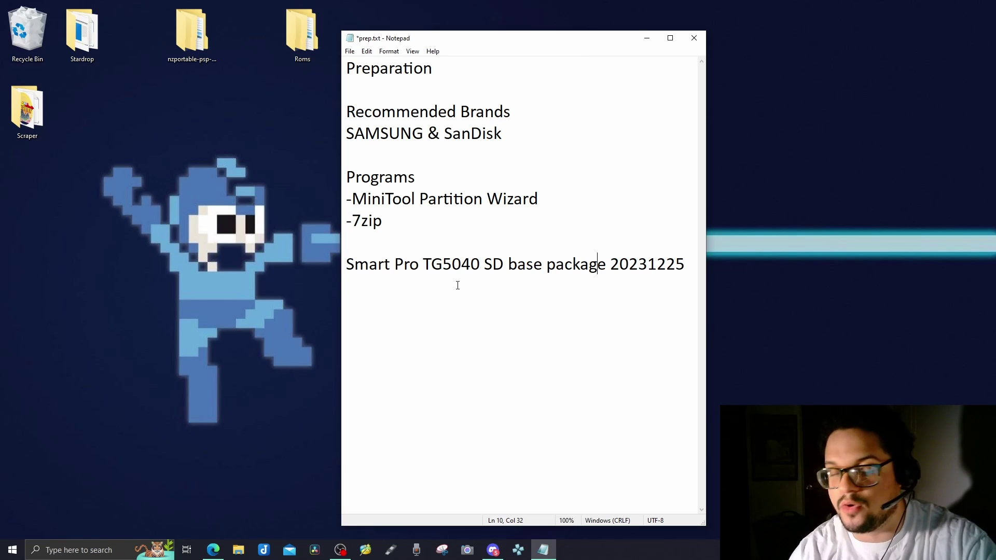
left_click(646, 38)
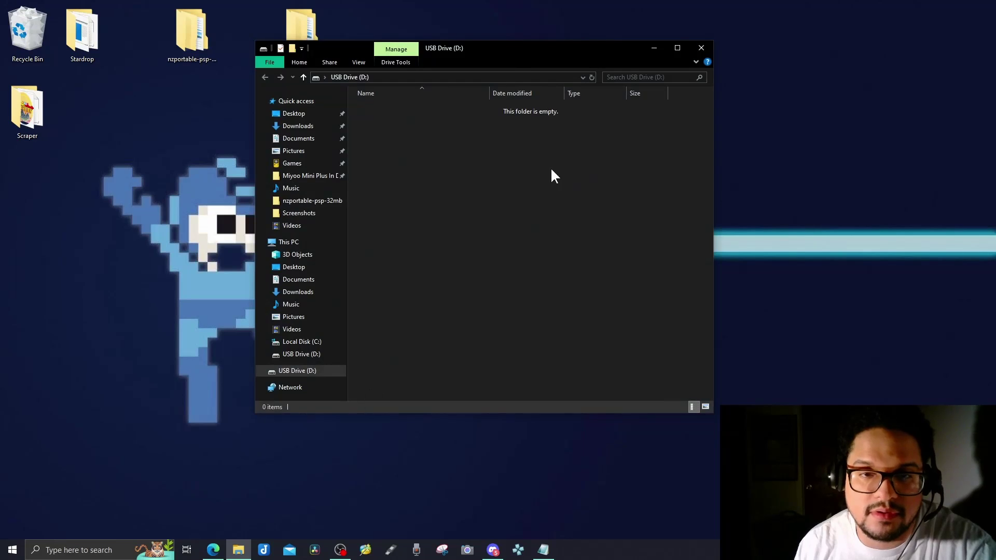
- Close the USB Drive (D:) window, and in MiniTool Partition Wizard delete the SD card's D: partition and apply the change
left_click_drag(546, 38, 540, 81)
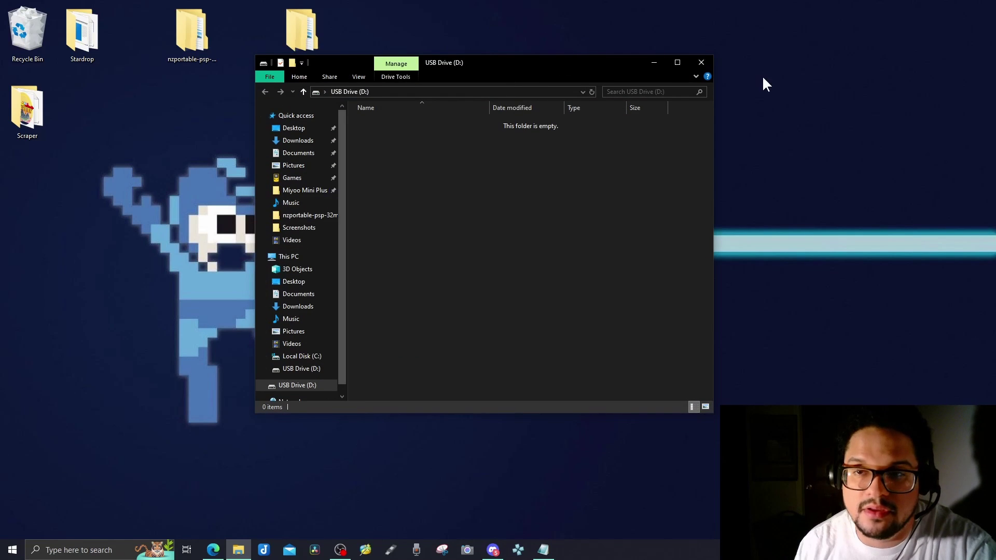
left_click(702, 62)
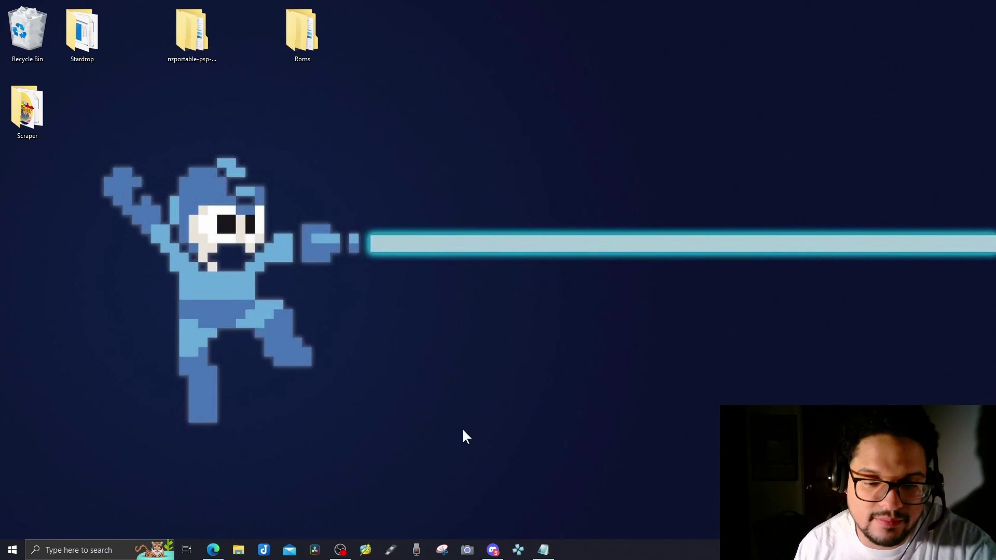
left_click(366, 549)
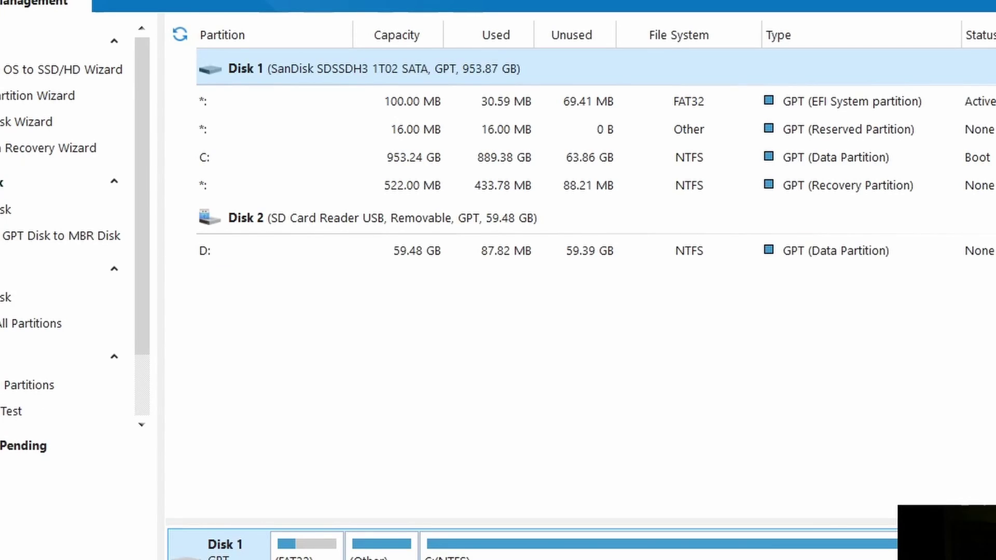
left_click(363, 250)
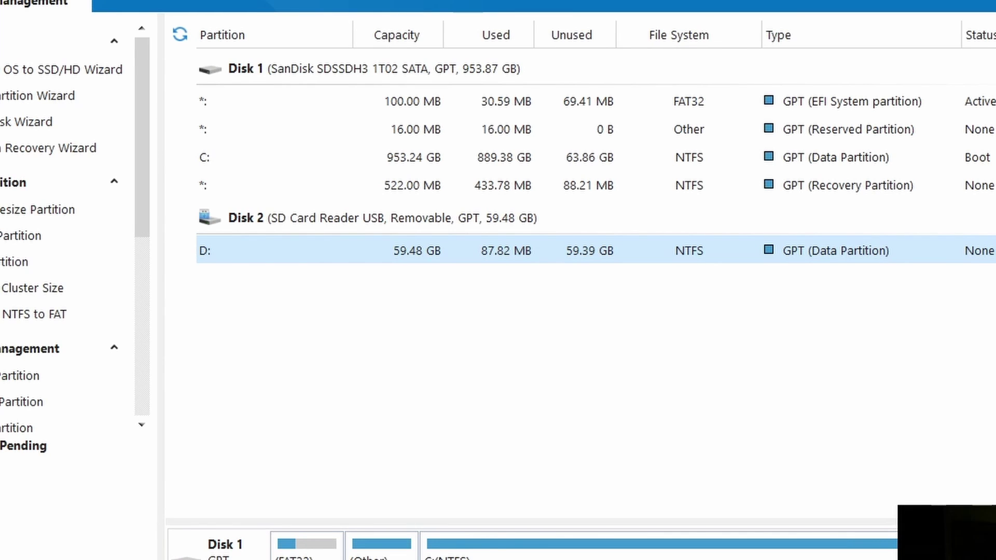
right_click(303, 251)
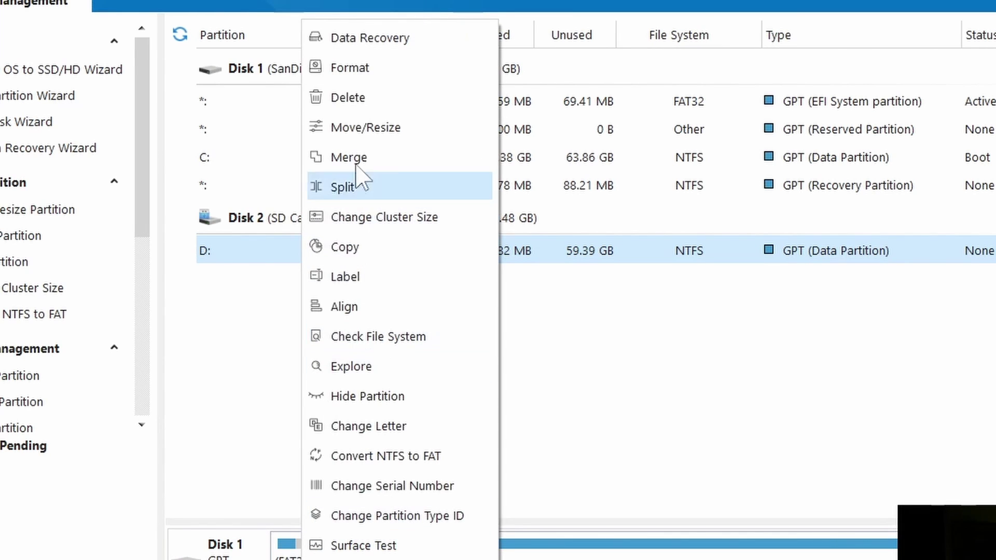
left_click(365, 97)
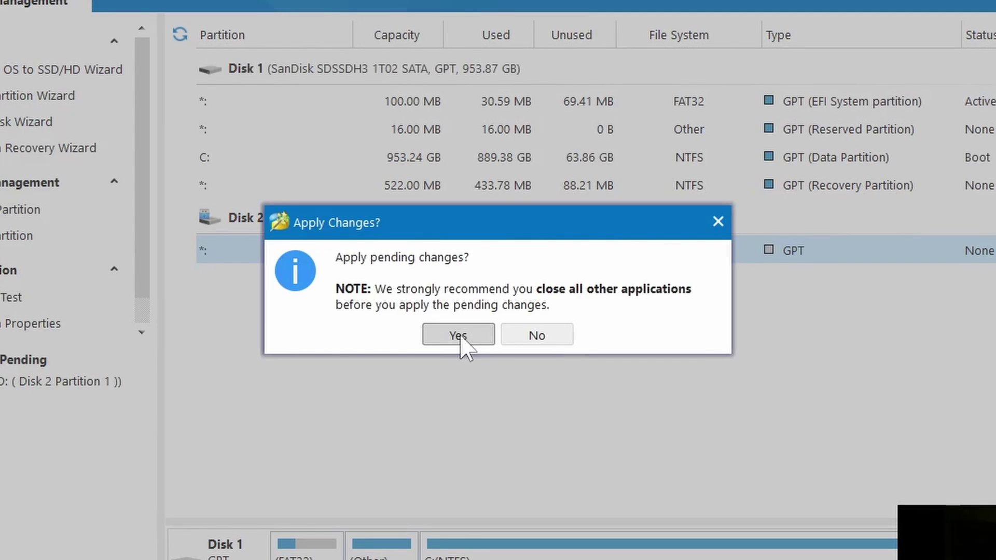
left_click(457, 335)
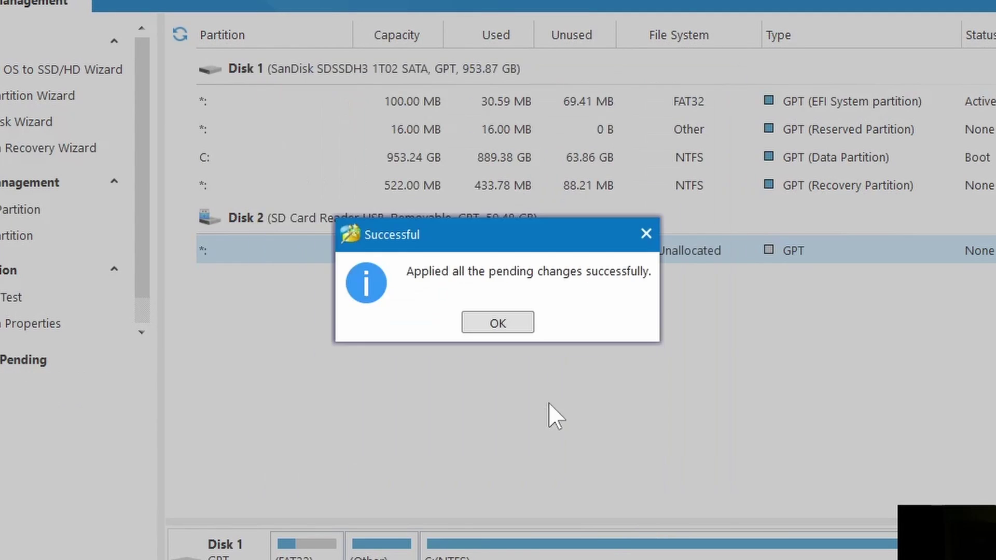
left_click(498, 323)
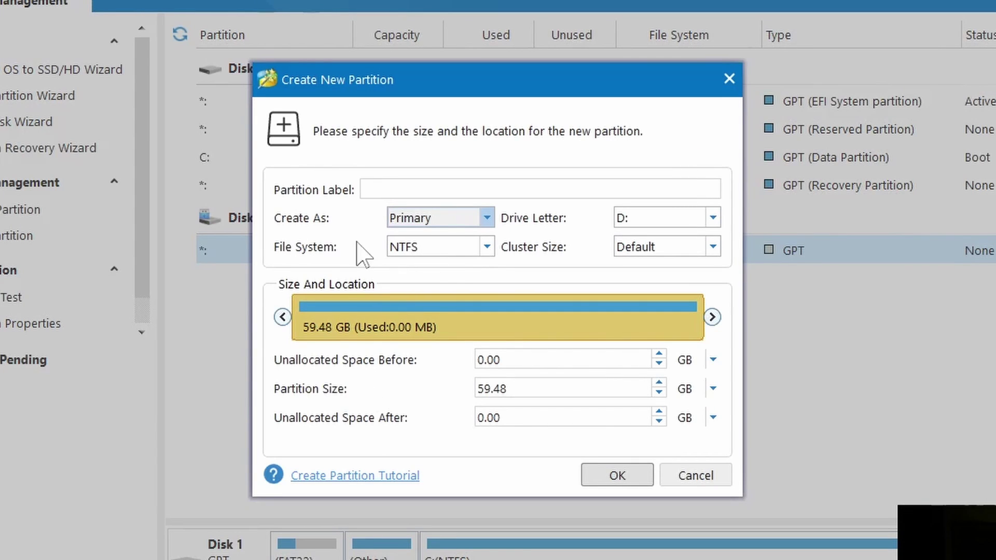
- Set up the SD card's new partition with the FAT32 file system, label TrimUI SP and drive letter T:
left_click(456, 249)
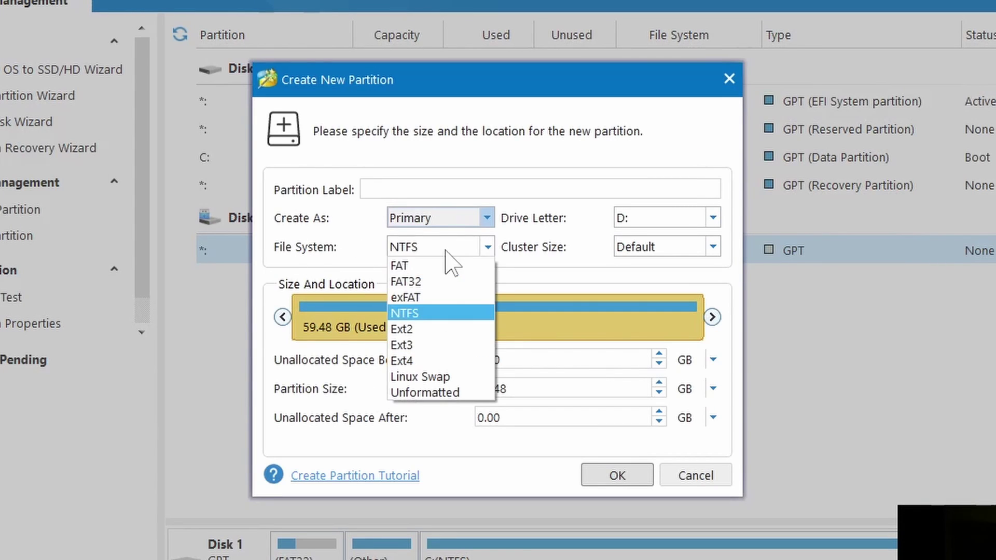
left_click(433, 281)
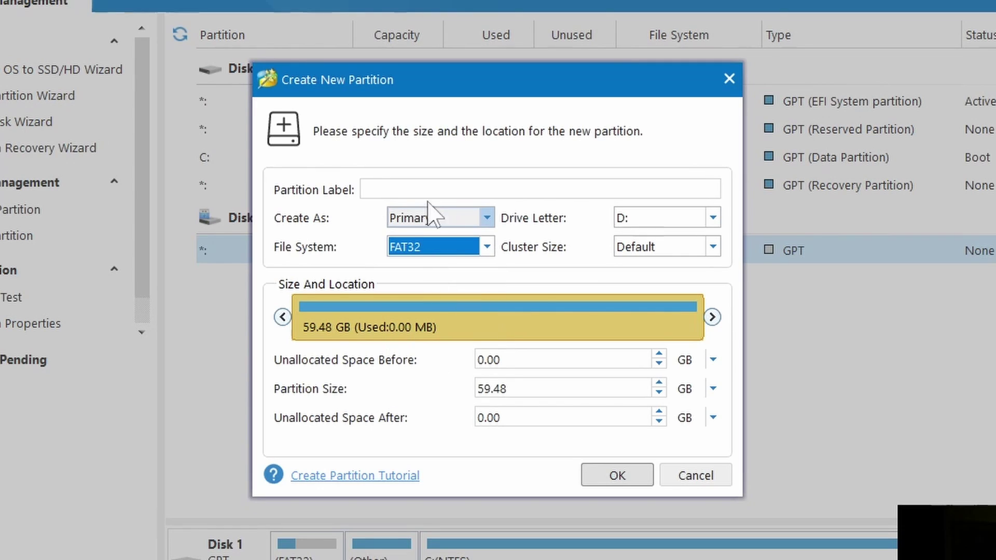
left_click(430, 195)
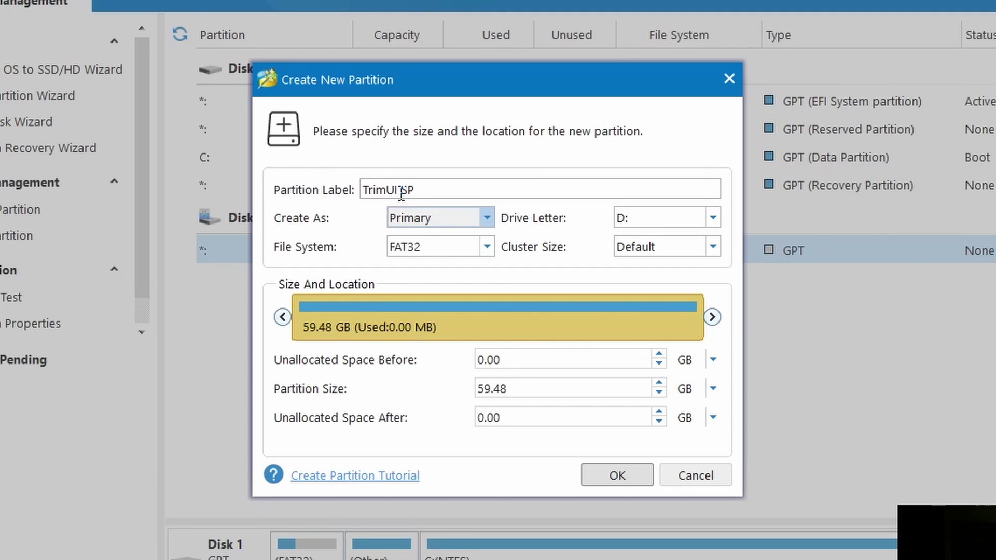
left_click(640, 219)
scroll(696, 364, "down", 1)
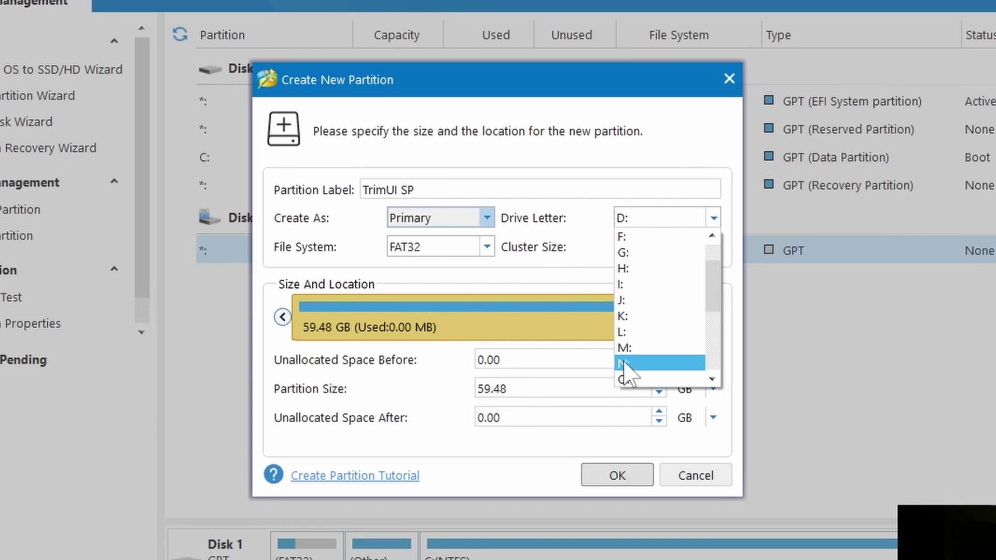
scroll(698, 323, "down", 1)
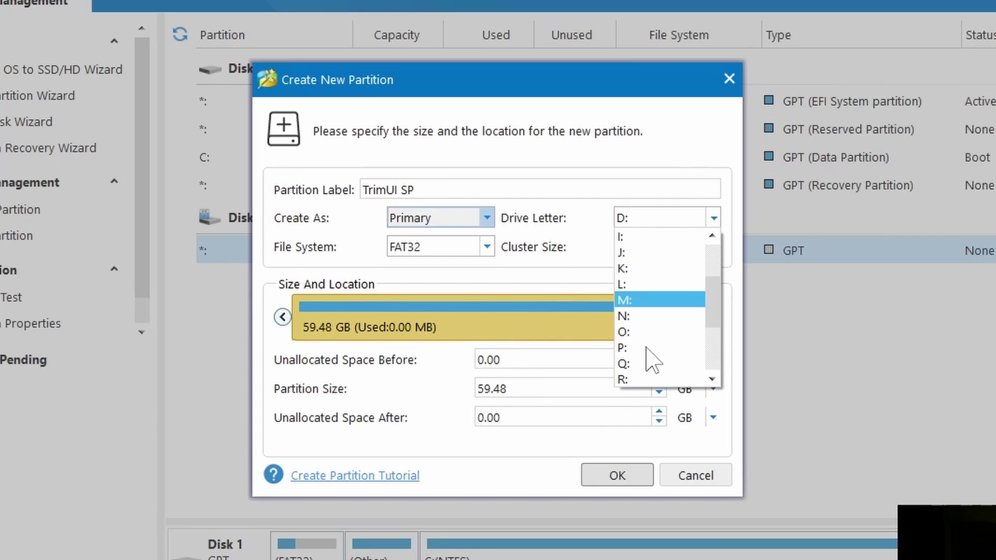
scroll(653, 361, "down", 2)
left_click(674, 332)
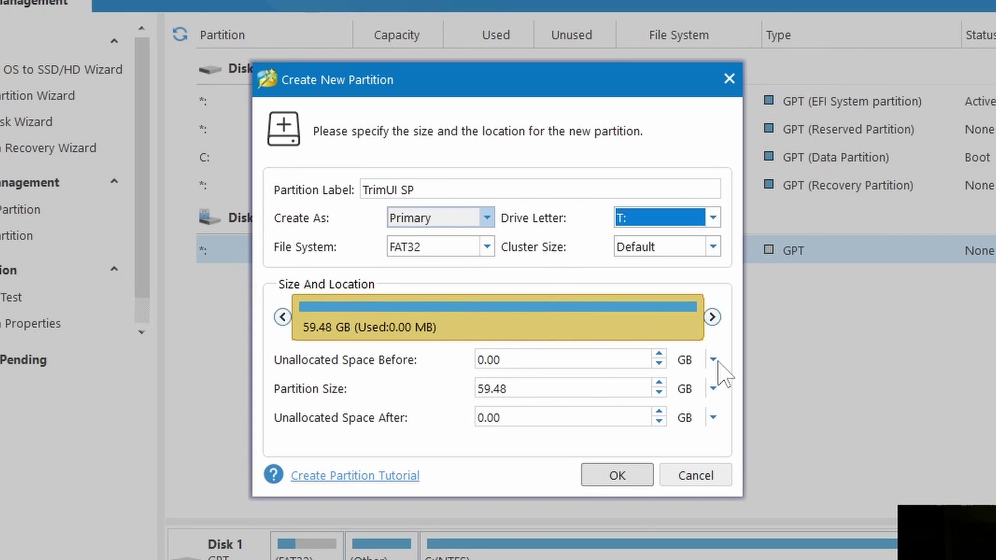
- Create the configured TrimUI SP partition, apply the pending changes and close MiniTool Partition Wizard
left_click(591, 488)
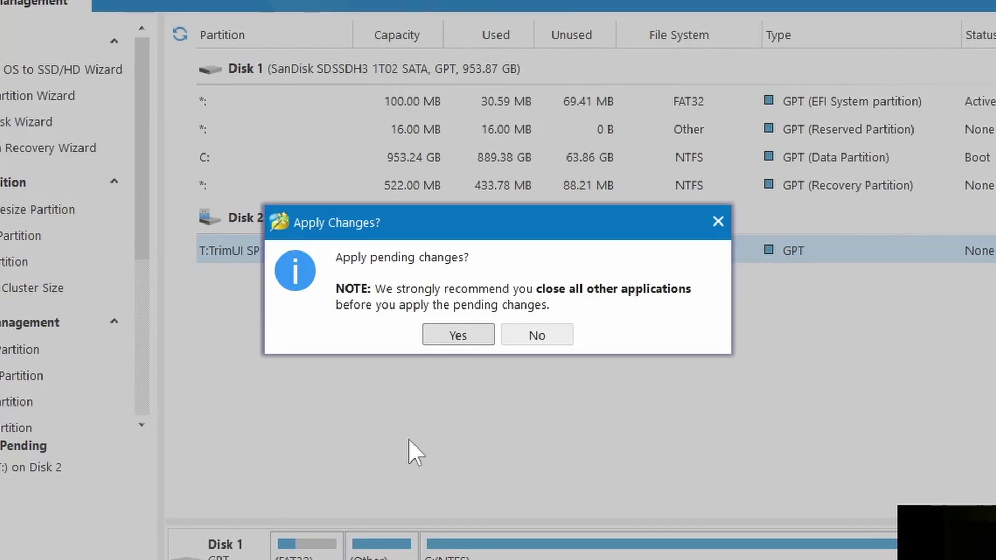
left_click(462, 338)
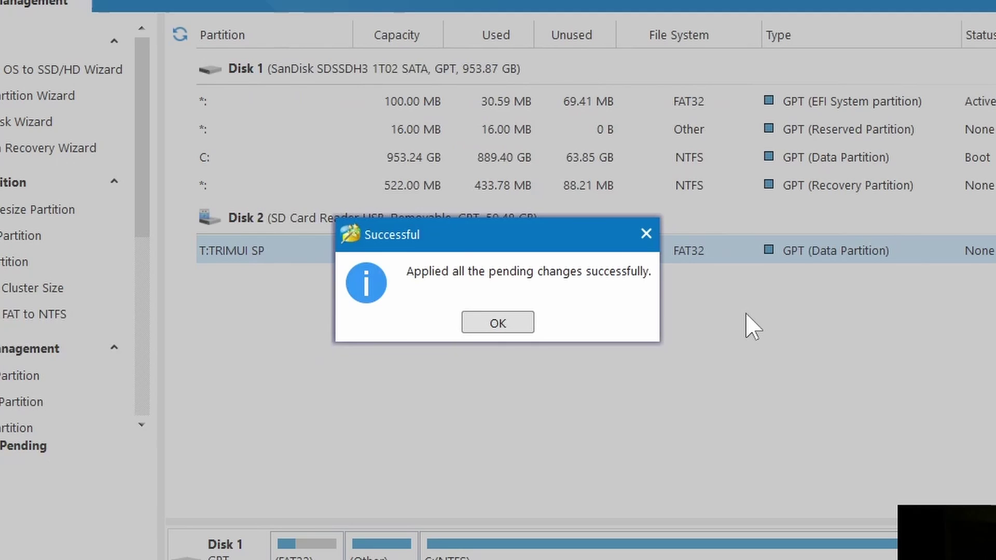
left_click(478, 328)
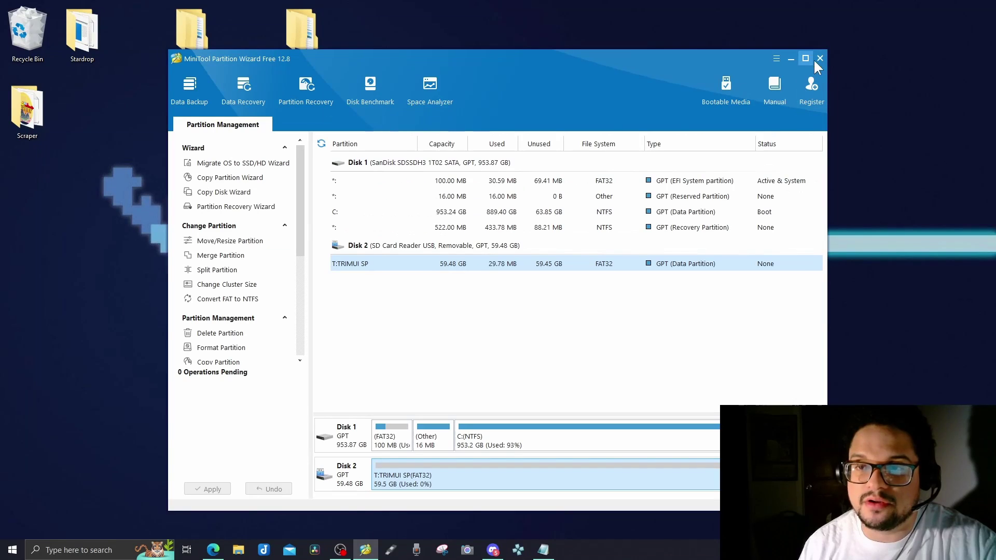
left_click(821, 58)
- Download trimui_smart_pro_SD_patch.base.package._20231225.7z from the Smart Pro TG5040 release page on GitHub in the browser
left_click(475, 305)
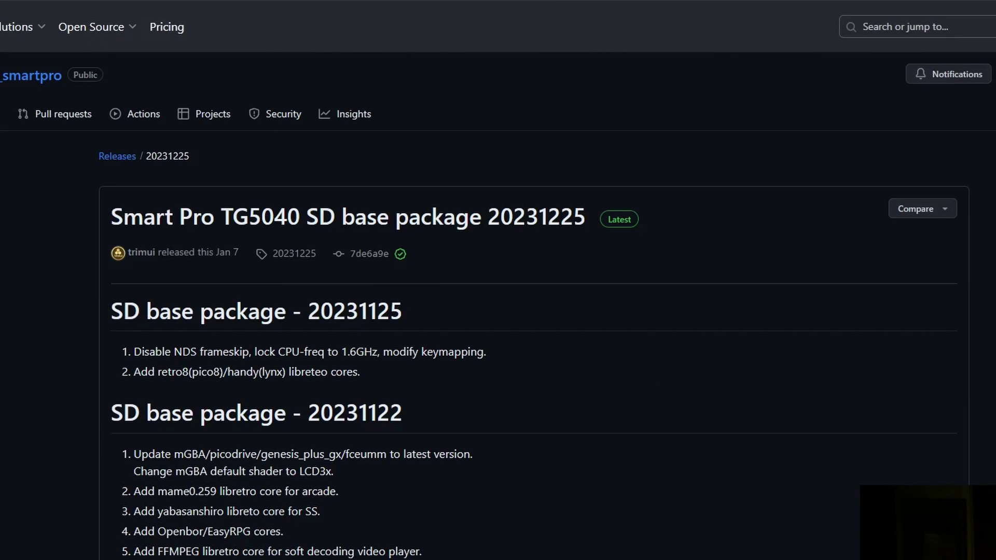
scroll(226, 356, "down", 4)
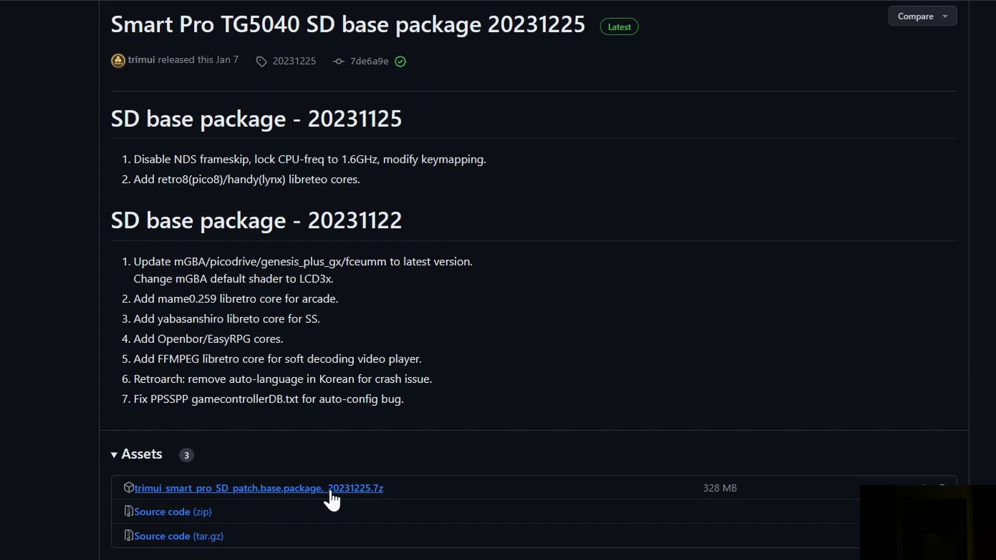
left_click(378, 493)
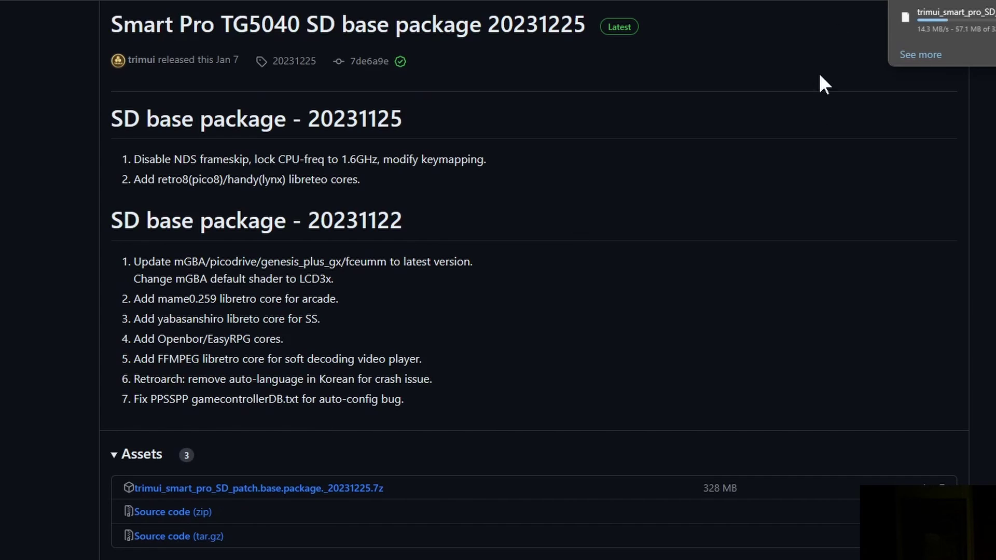
- Check the SD patch download links on the Trimui Smart Pro firmware page and return to the GitHub release
key("ctrl+Tab")
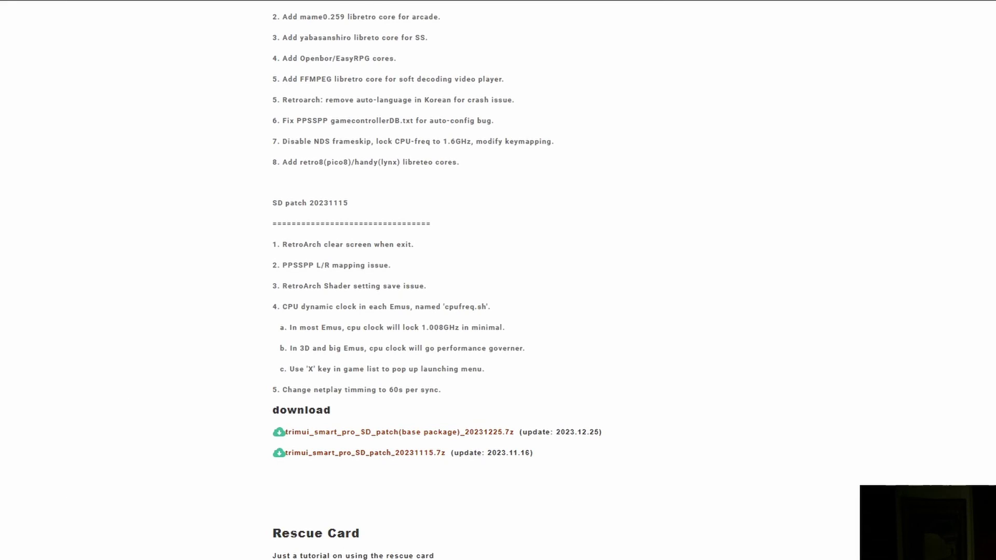
key("ctrl+Tab")
key("ctrl+Tab")
key("ctrl+Tab")
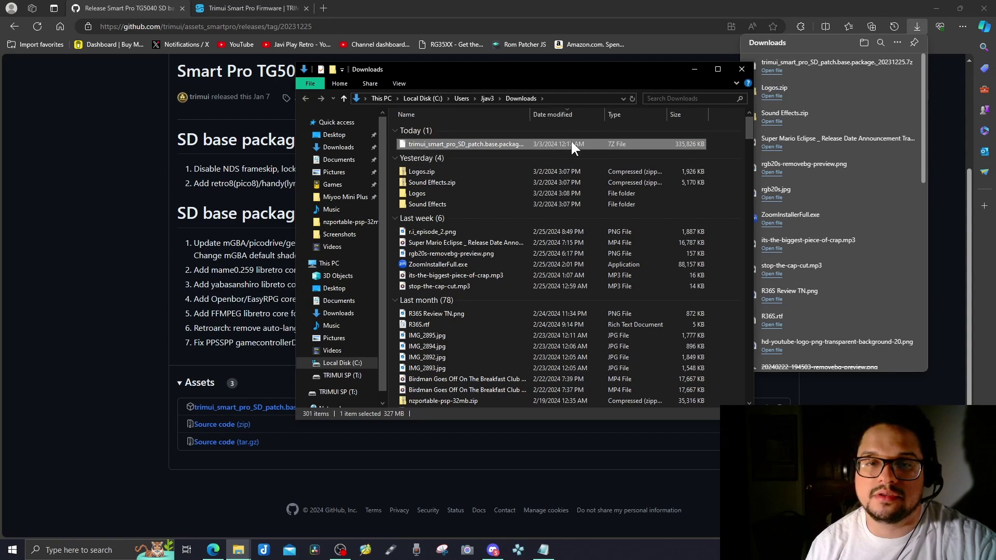
- Extract the downloaded base package archive with 7-Zip into its own trimui_smart_pro_SD_patch.base.package._20231225 folder in Downloads
left_click_drag(530, 114, 577, 114)
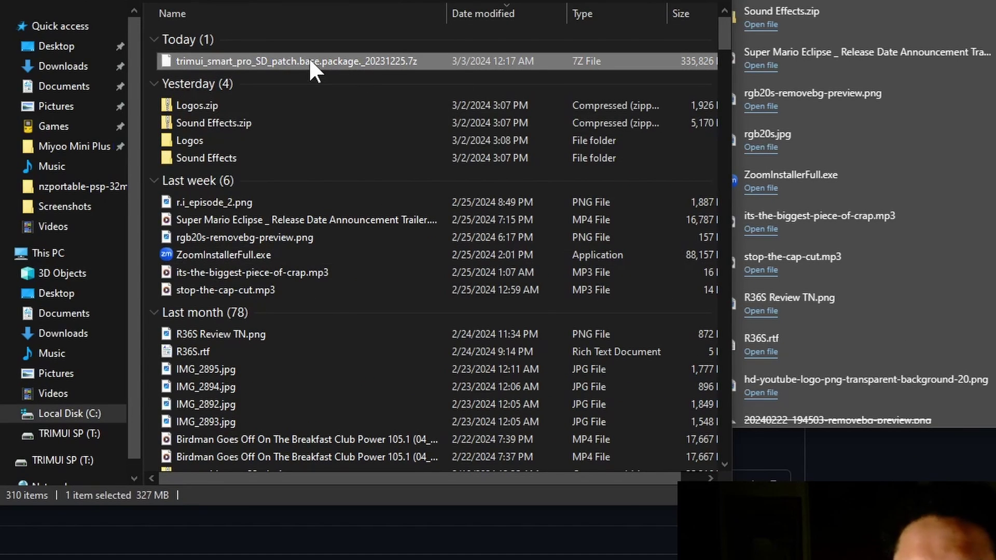
right_click(311, 59)
mouse_move(369, 106)
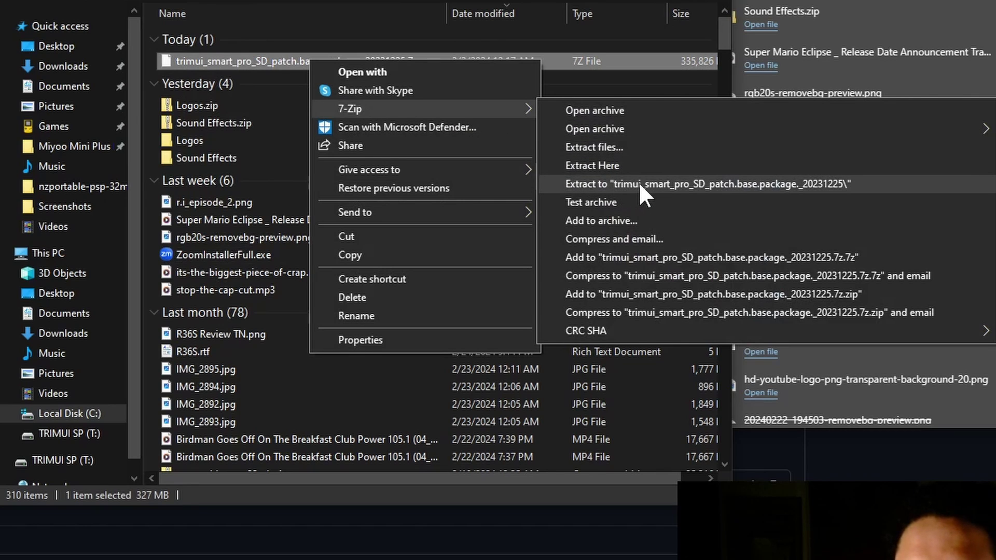
left_click(708, 185)
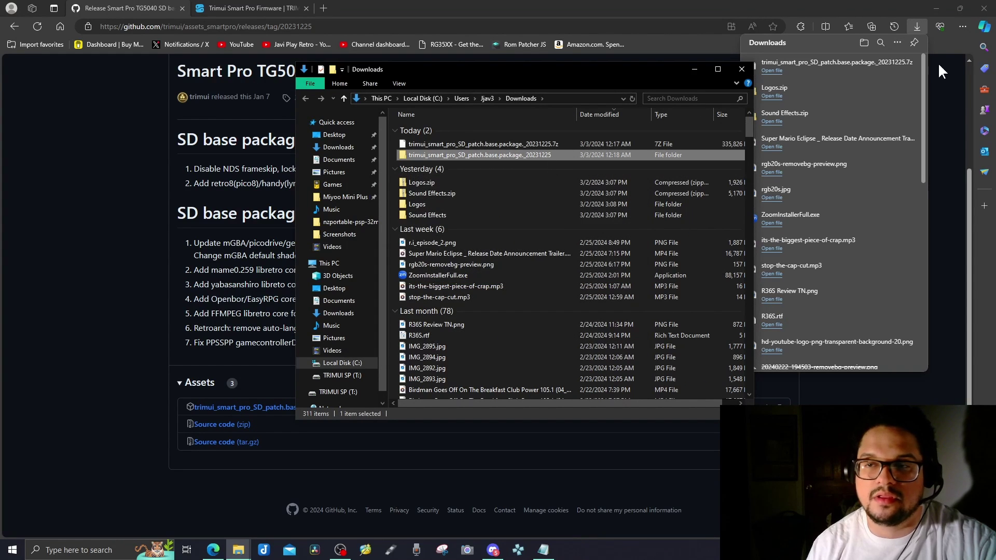
- Put the extracted base package folder on the desktop, clearing the browser and Downloads windows out of the way
left_click(937, 8)
left_click(492, 154)
left_click_drag(491, 151, 453, 34)
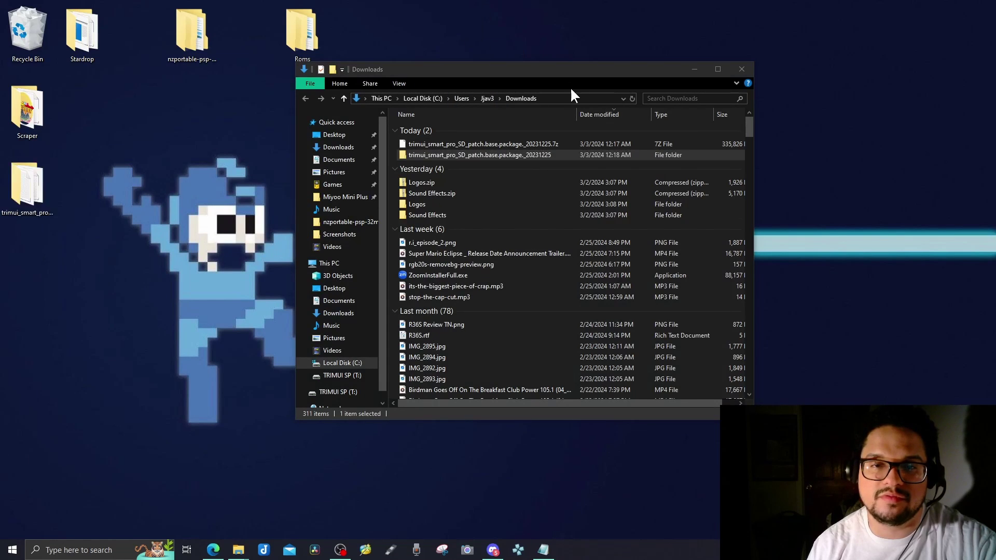
left_click(694, 69)
left_click_drag(480, 160, 474, 172)
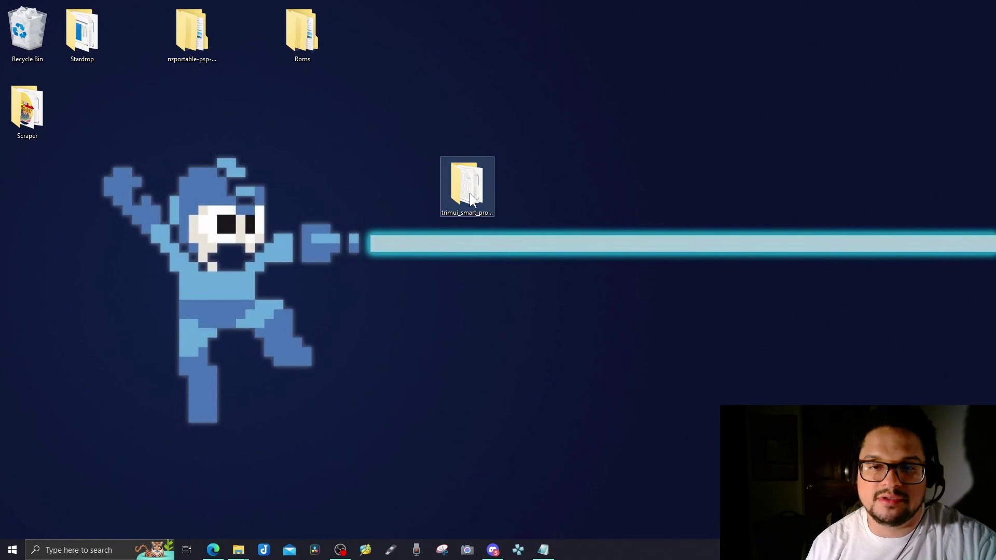
- Open the extracted folder beside the TRIMUI SP (T:) drive and copy all of its contents onto the card
double_click(469, 193)
left_click_drag(556, 92, 758, 70)
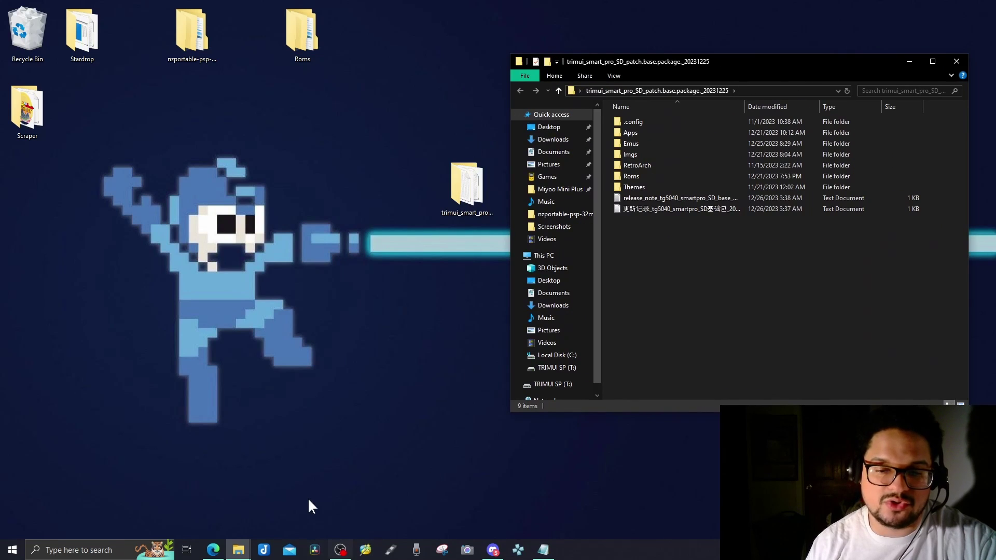
left_click(238, 551)
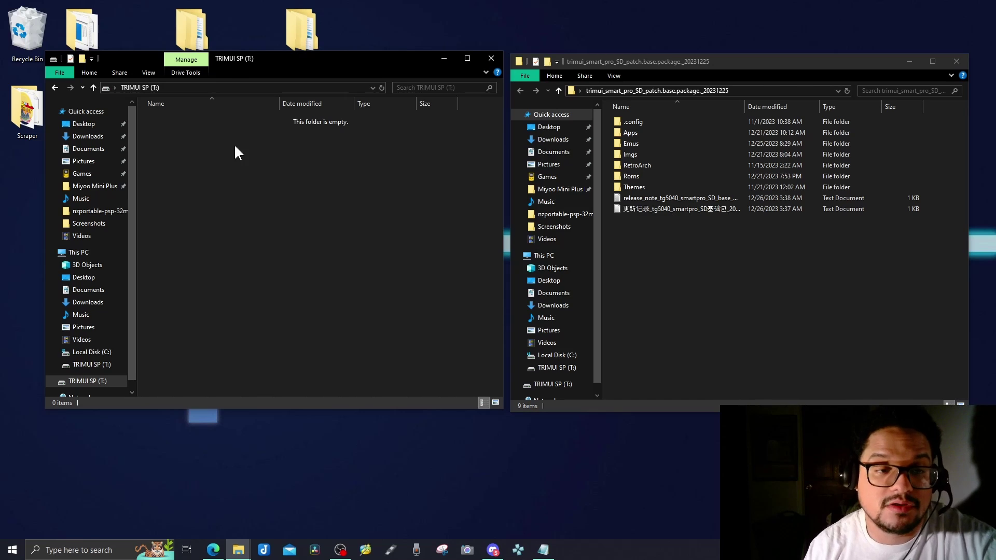
left_click_drag(700, 266, 336, 176)
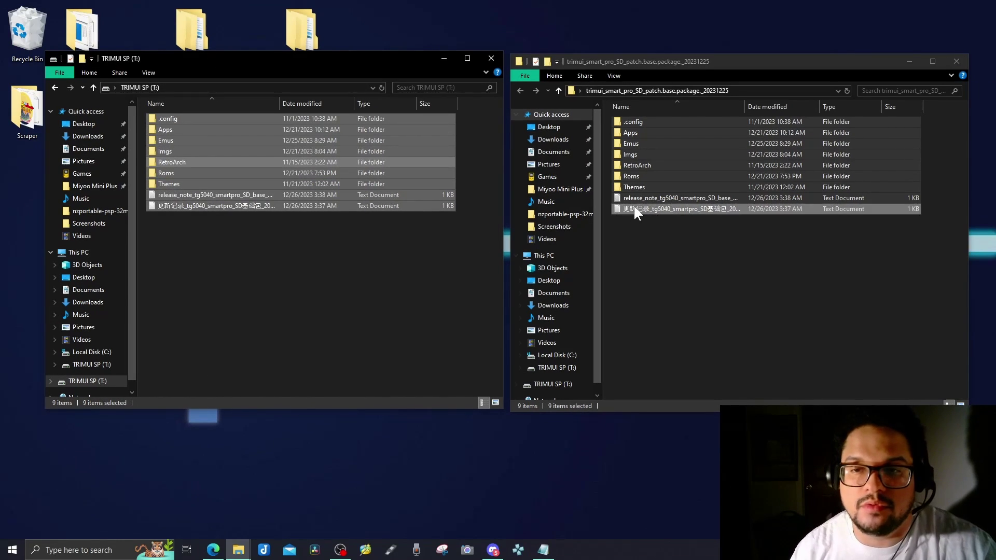
left_click(622, 236)
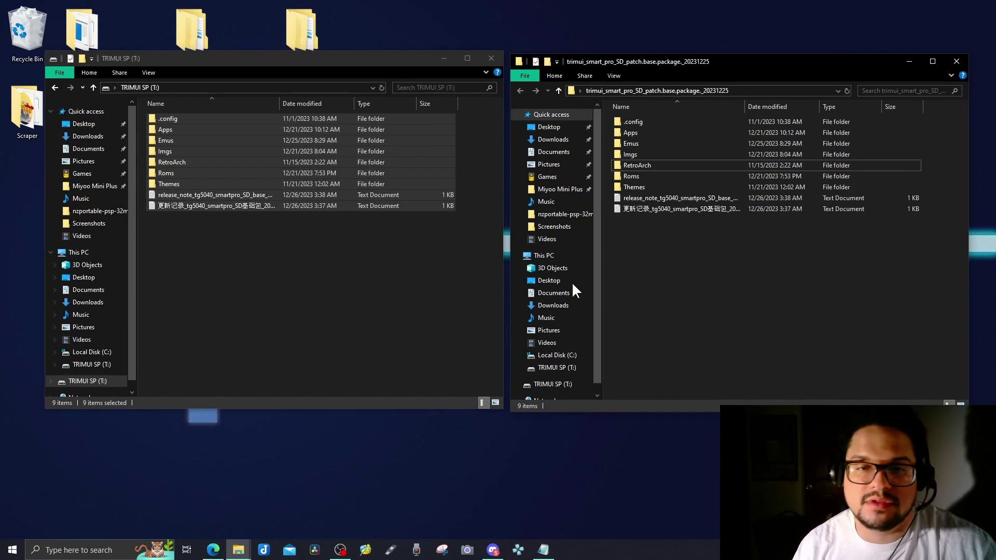
- Put away the base package window, place the desktop Roms folder beside the TRIMUI SP (T:) window, and open the card's Roms folder
left_click(351, 310)
left_click(909, 61)
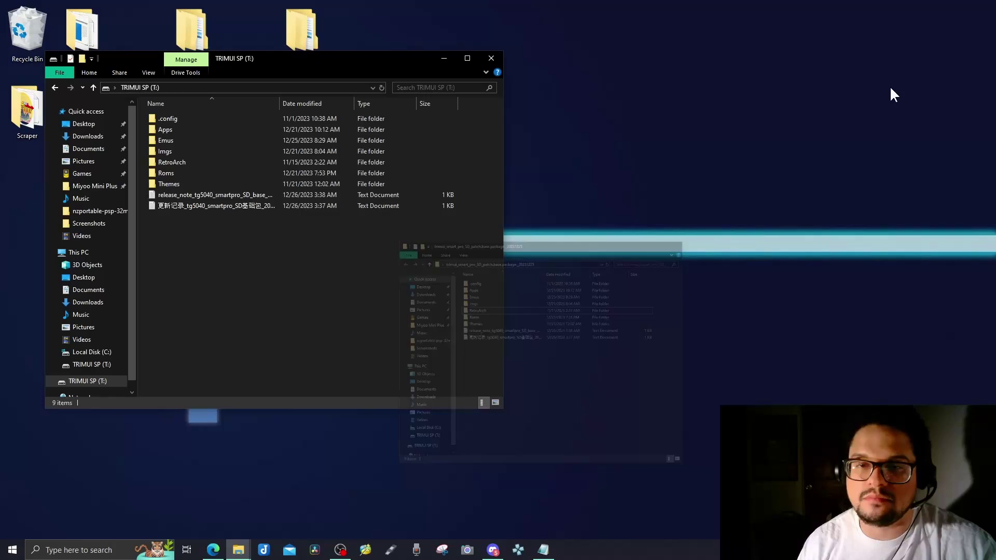
left_click(255, 172)
left_click_drag(305, 72, 708, 59)
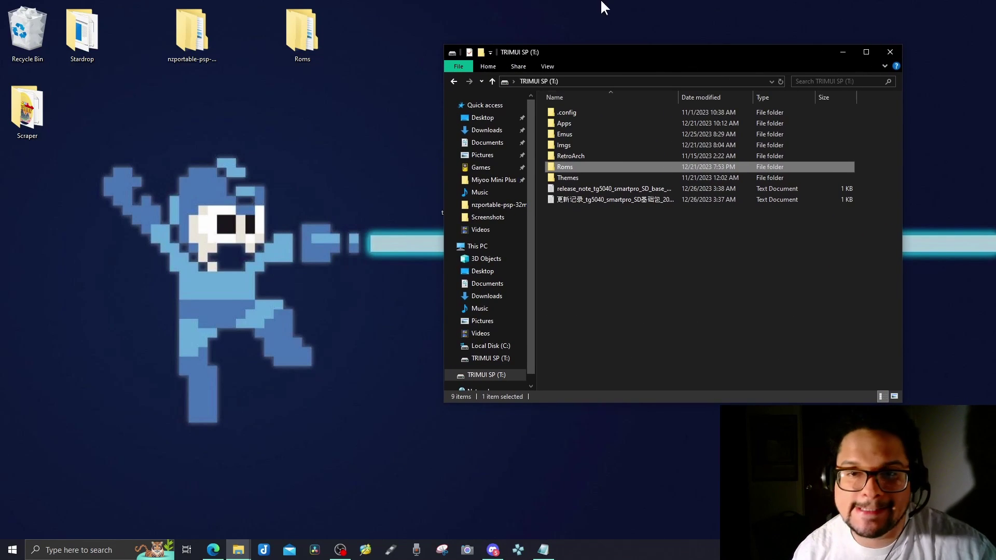
double_click(308, 37)
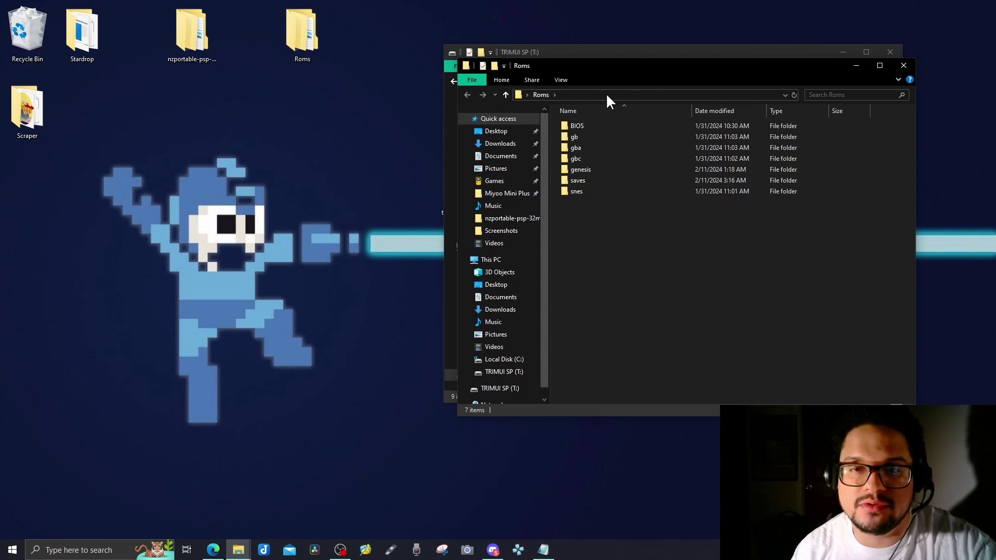
left_click_drag(638, 66, 218, 67)
left_click_drag(547, 53, 659, 59)
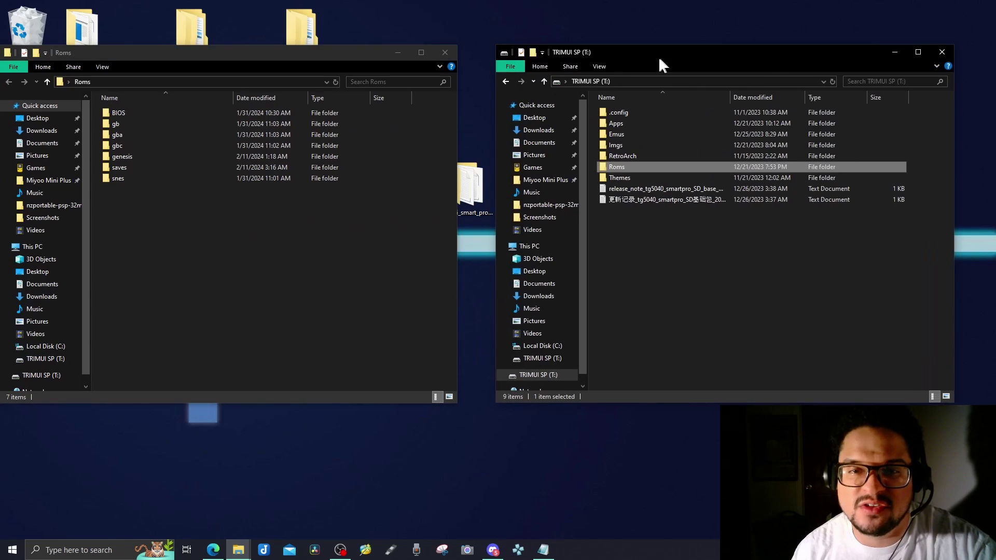
left_click_drag(353, 60, 370, 58)
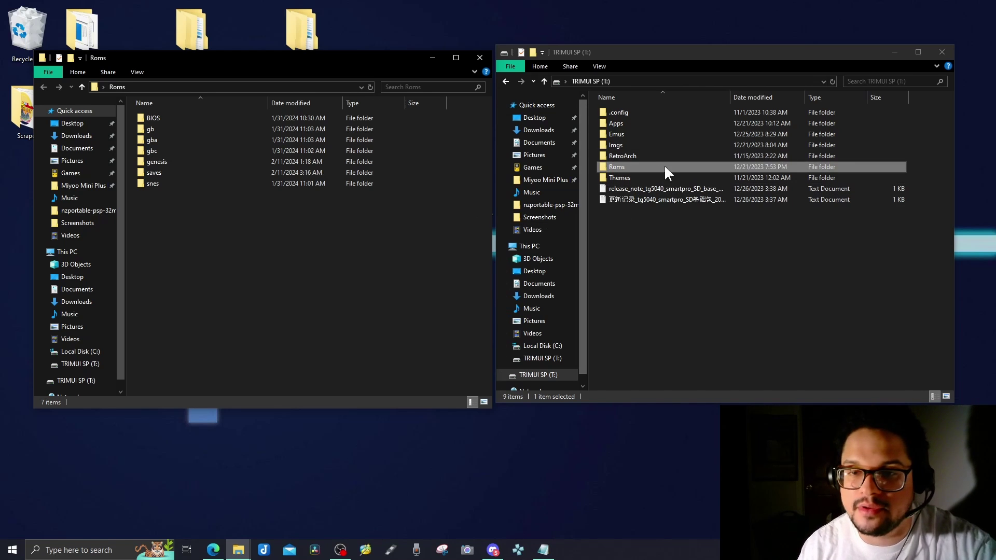
double_click(649, 166)
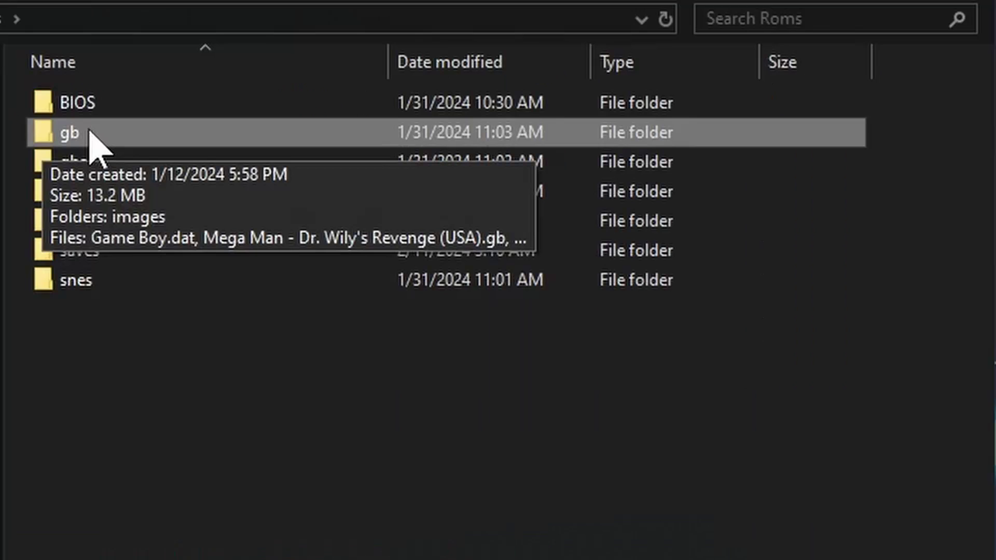
- Examine the game files in the gb, gba, gbc, genesis and snes subfolders of the desktop Roms folder
double_click(99, 150)
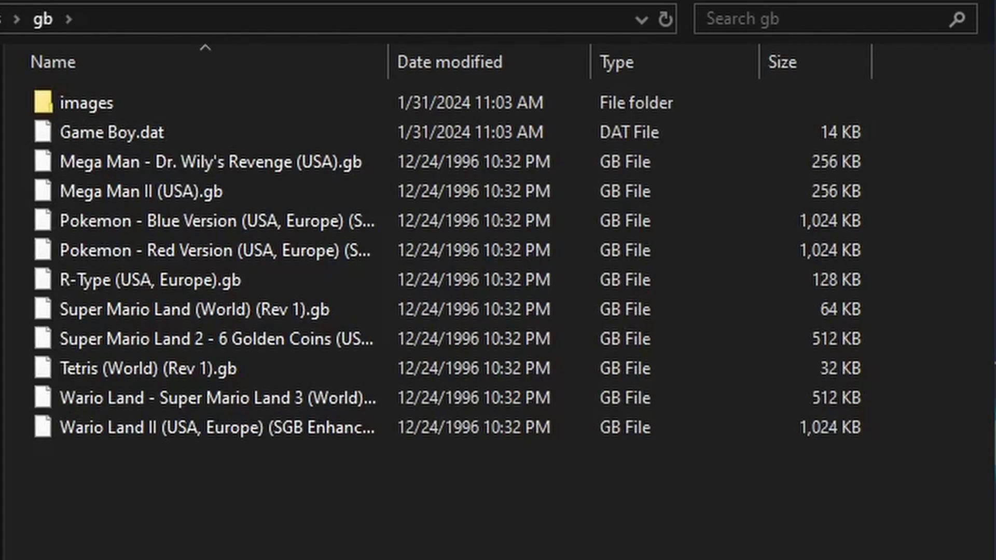
key("alt+Left")
double_click(116, 164)
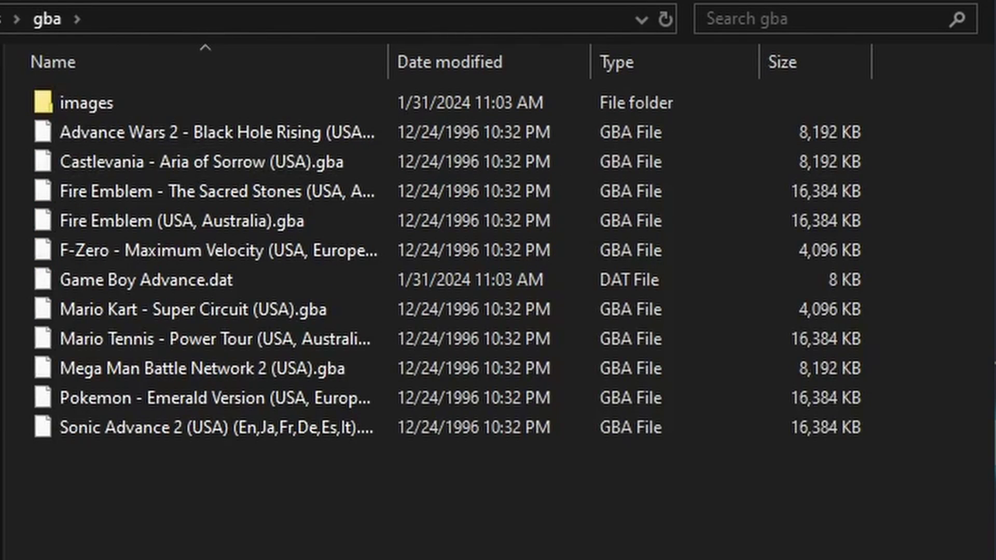
key("alt+Left")
double_click(129, 191)
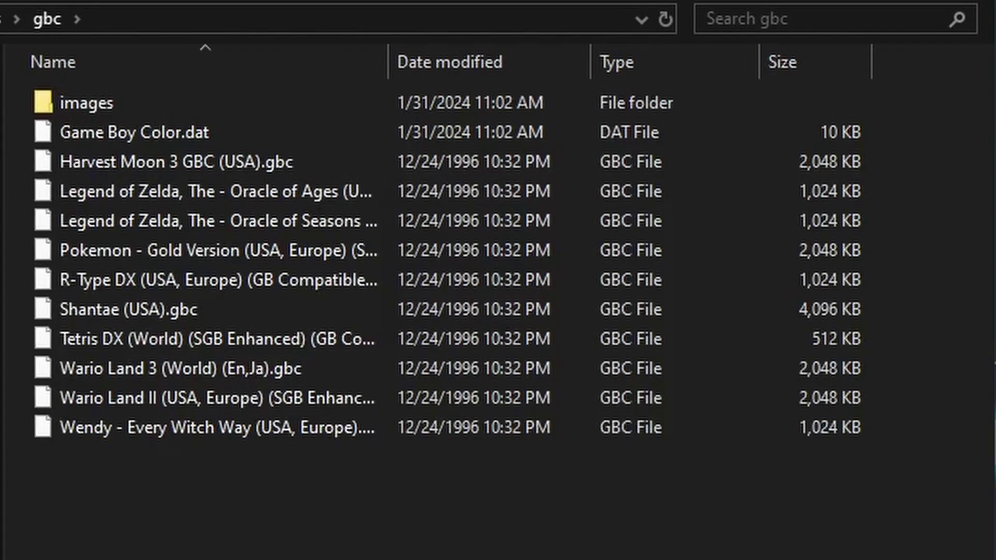
key("alt+Left")
double_click(116, 221)
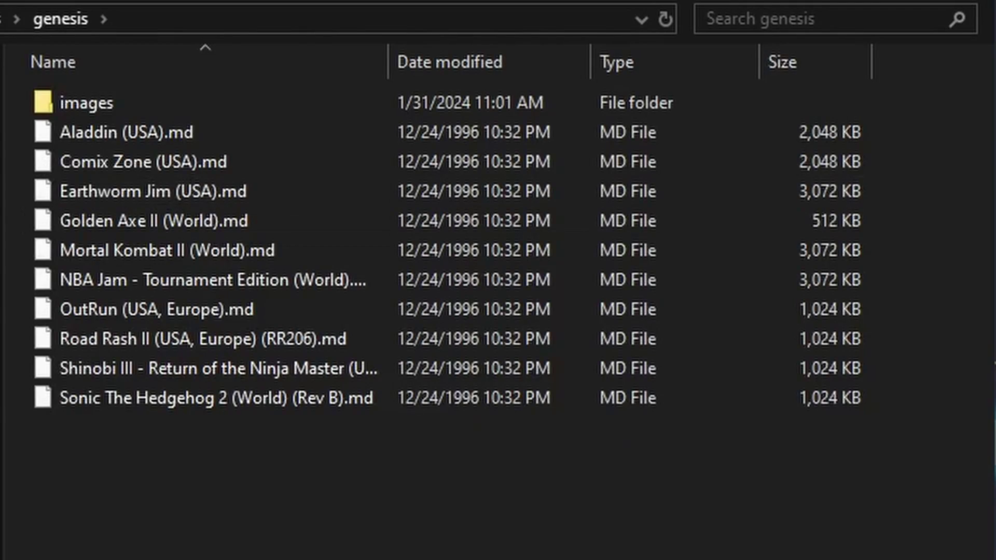
key("alt+Left")
double_click(136, 280)
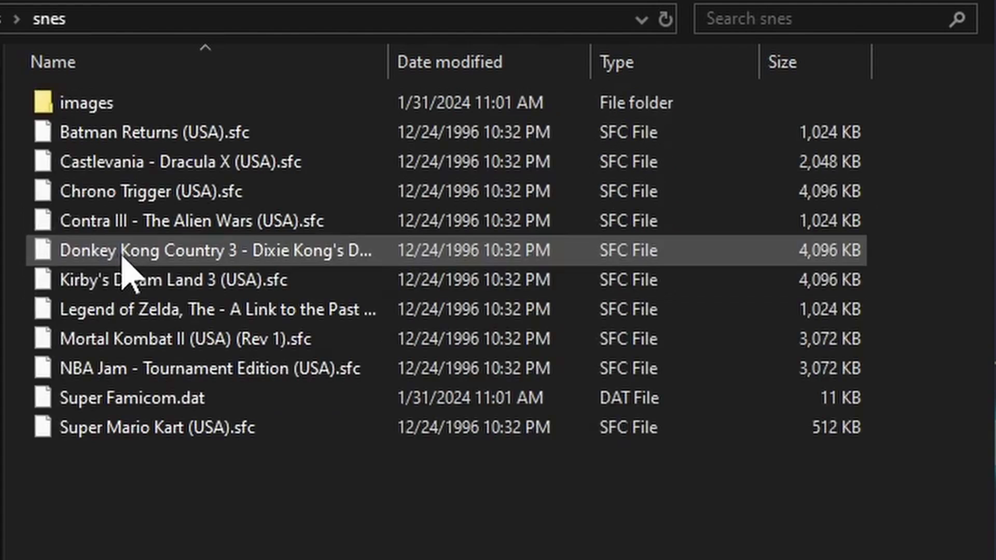
key("alt+Left")
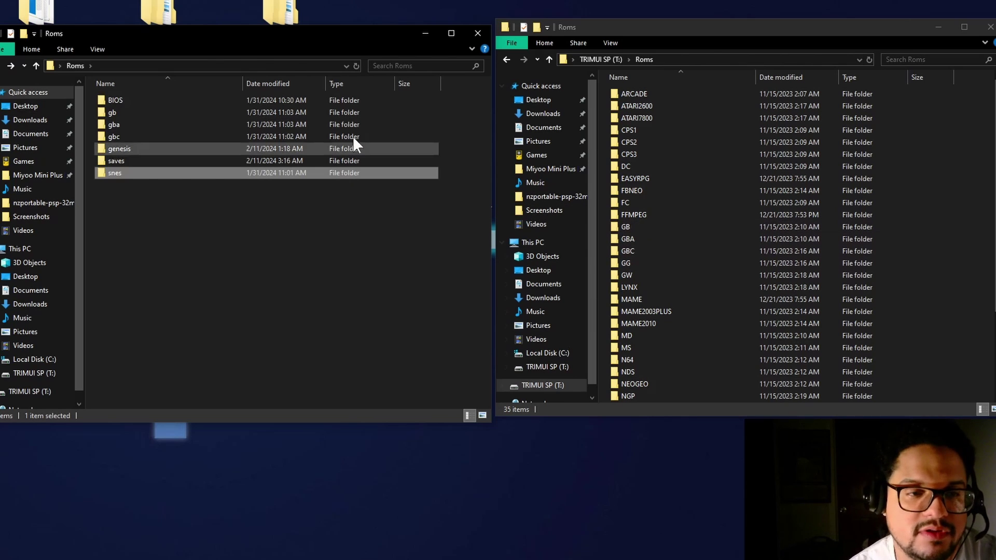
- Copy only the .gb game files from the desktop Roms gb folder into the card's Roms\GB folder
left_click(652, 223)
double_click(652, 223)
left_click(325, 196)
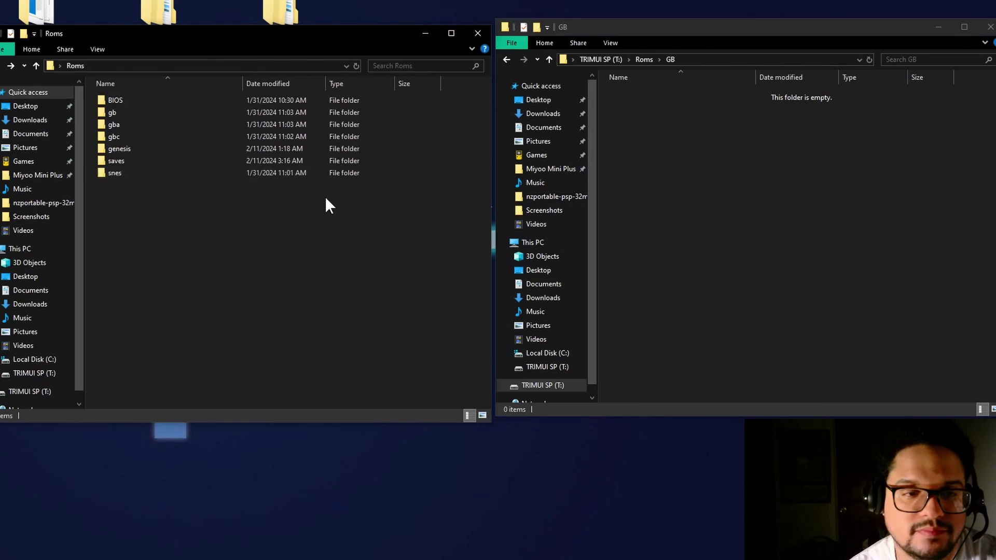
double_click(182, 114)
left_click_drag(136, 240, 126, 124)
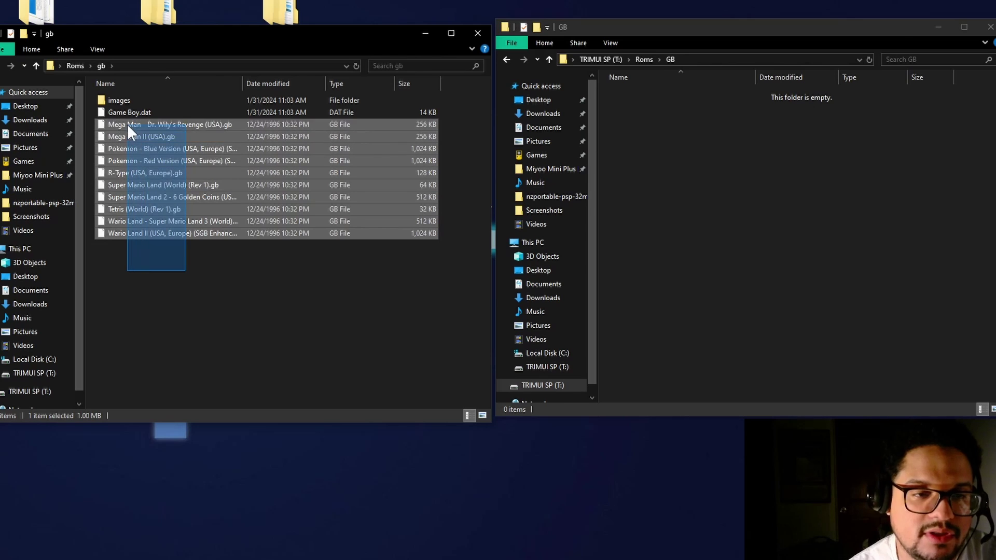
left_click_drag(145, 173, 799, 256)
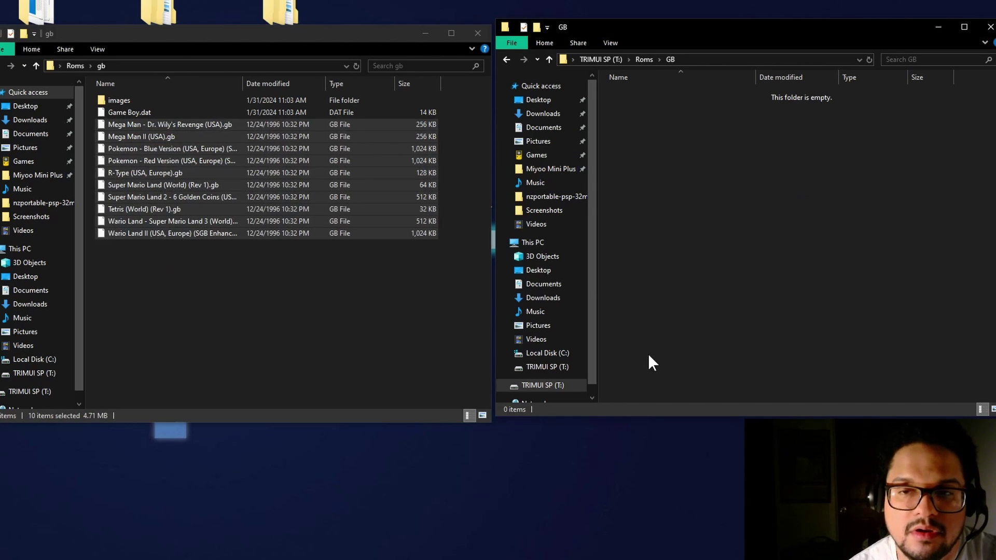
left_click(240, 323)
left_click(656, 220)
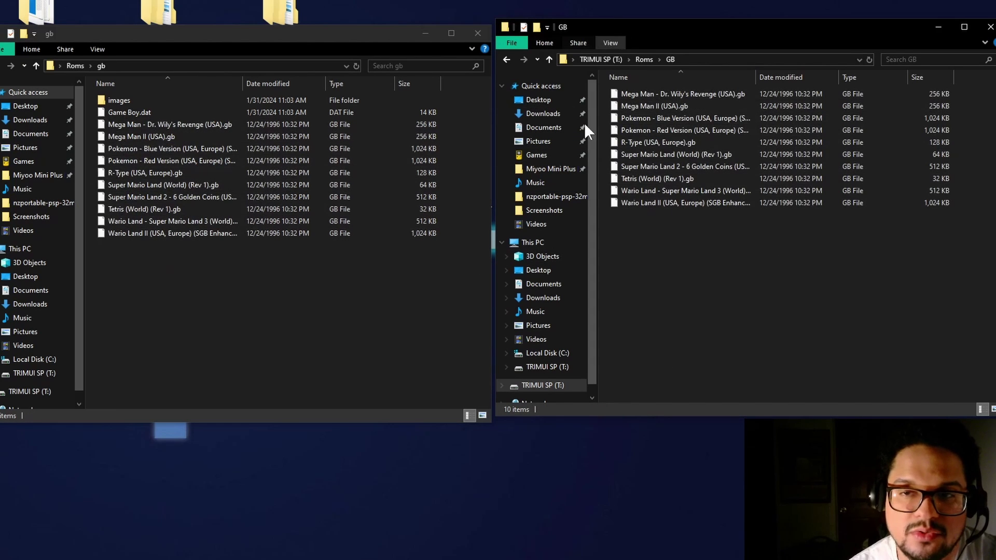
- Copy the Game Boy Advance games from the desktop Roms gba folder into the card's Roms\GBA folder
left_click(2, 66)
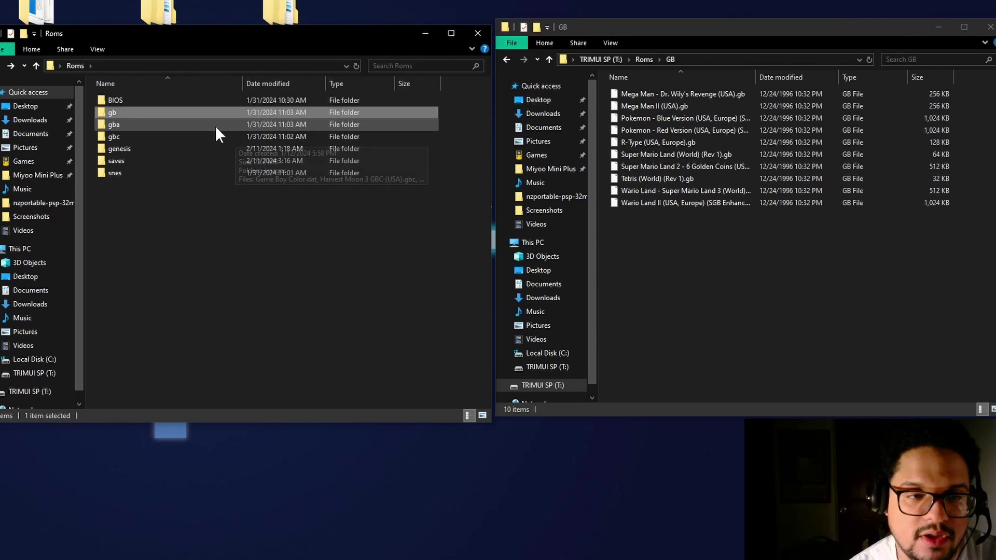
left_click(215, 126)
left_click(507, 59)
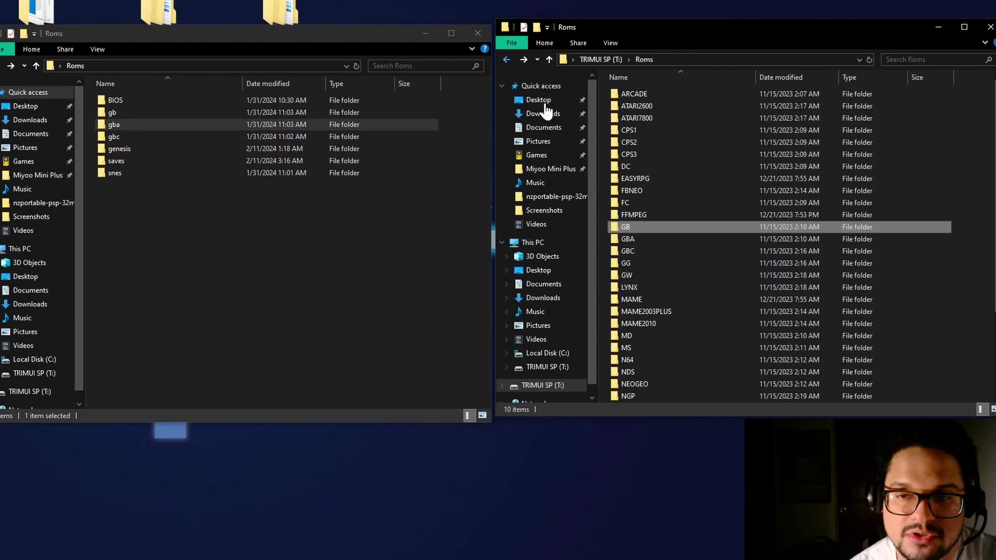
double_click(646, 241)
left_click(211, 169)
double_click(186, 124)
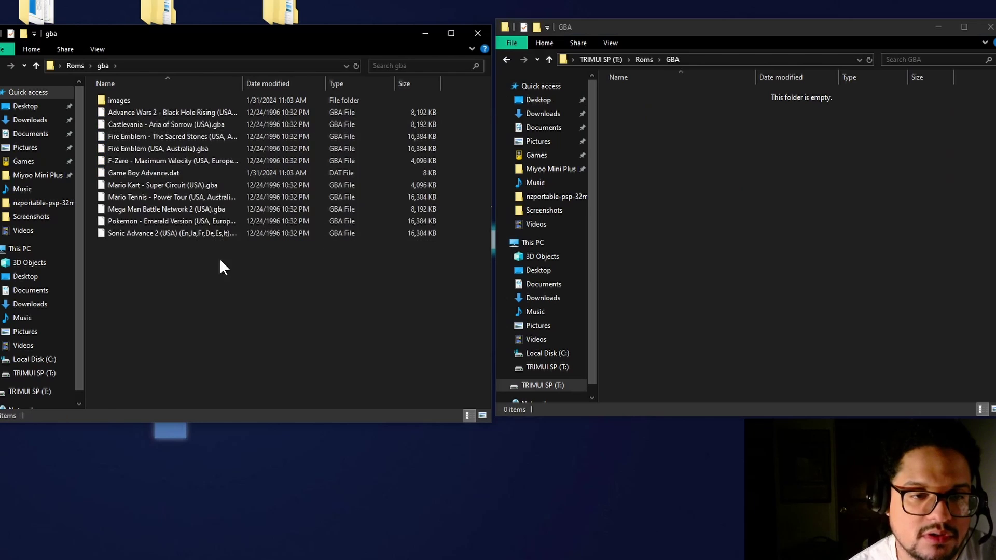
left_click_drag(222, 280, 136, 107)
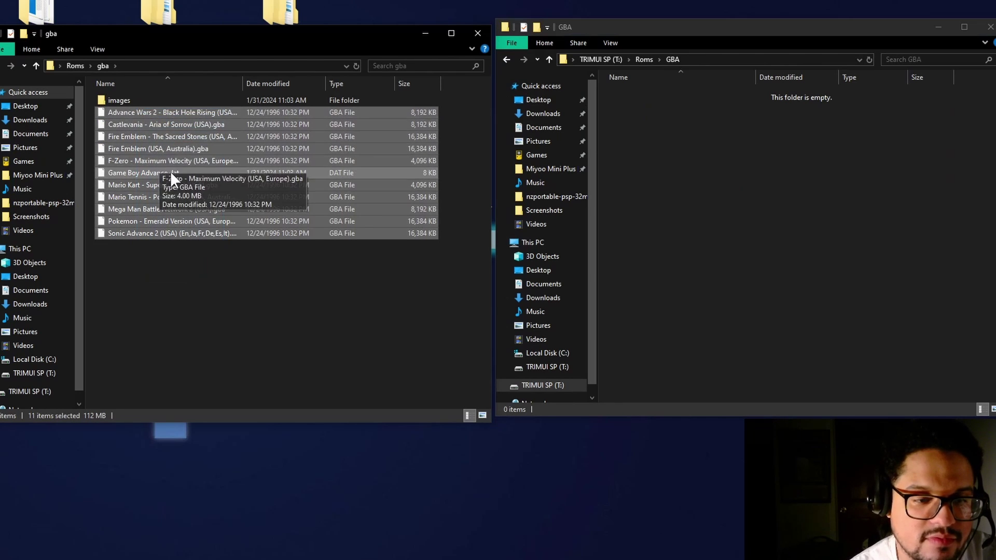
left_click_drag(171, 171, 649, 249)
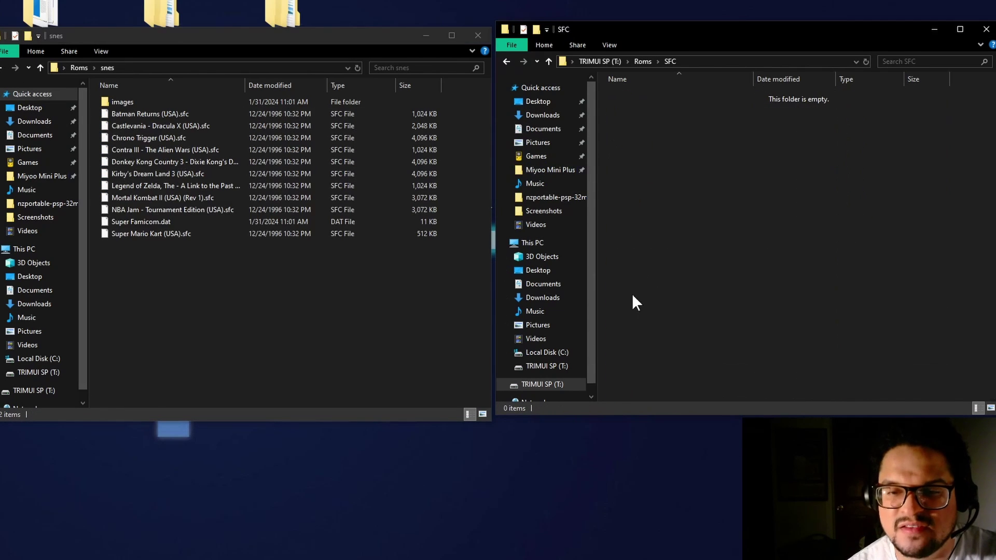
- Copy the .sfc games from the snes folder into the card's Roms\SFC folder, leaving out the images folder and Super Famicom.dat
key("ctrl+a")
left_click(247, 222, "ctrl")
left_click_drag(247, 213, 696, 309)
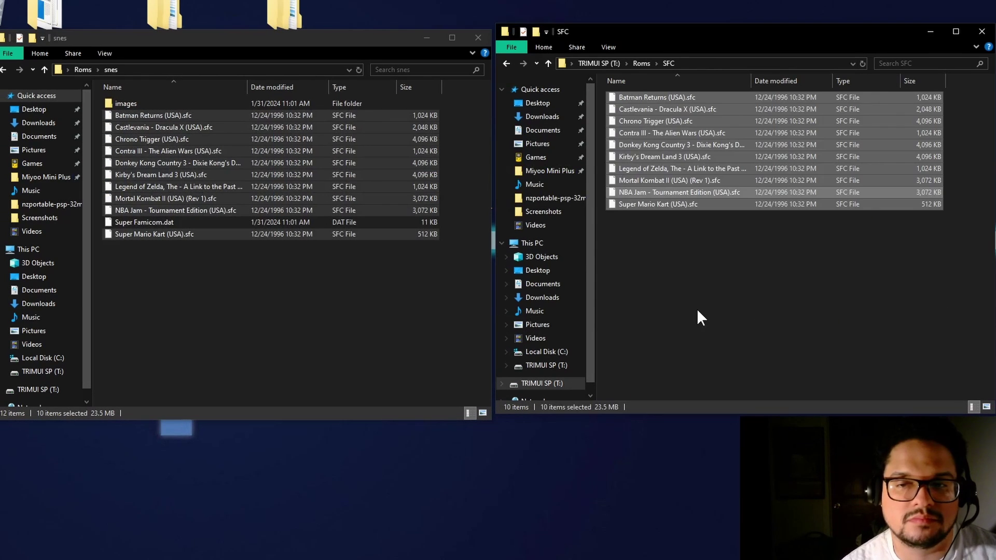
left_click(697, 309)
left_click(339, 283)
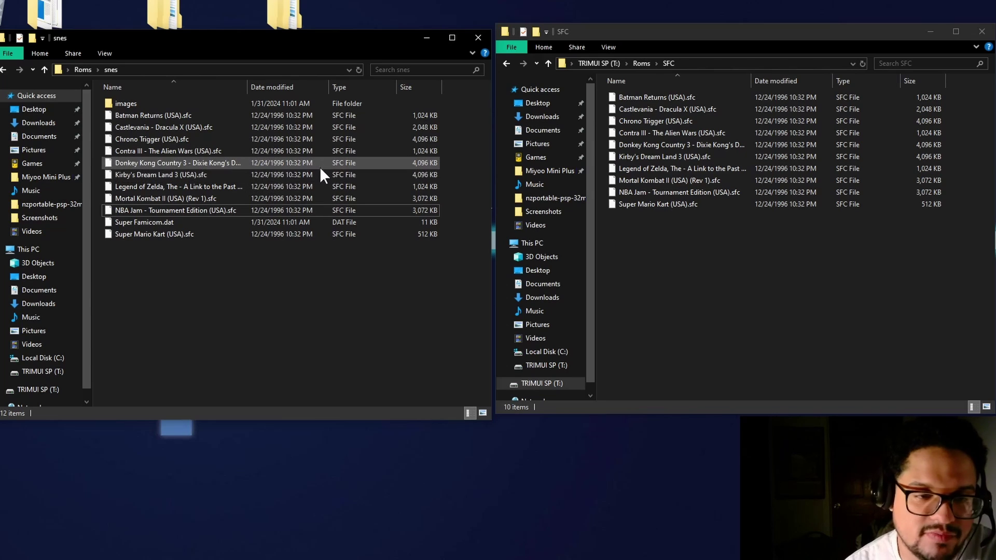
left_click(670, 242)
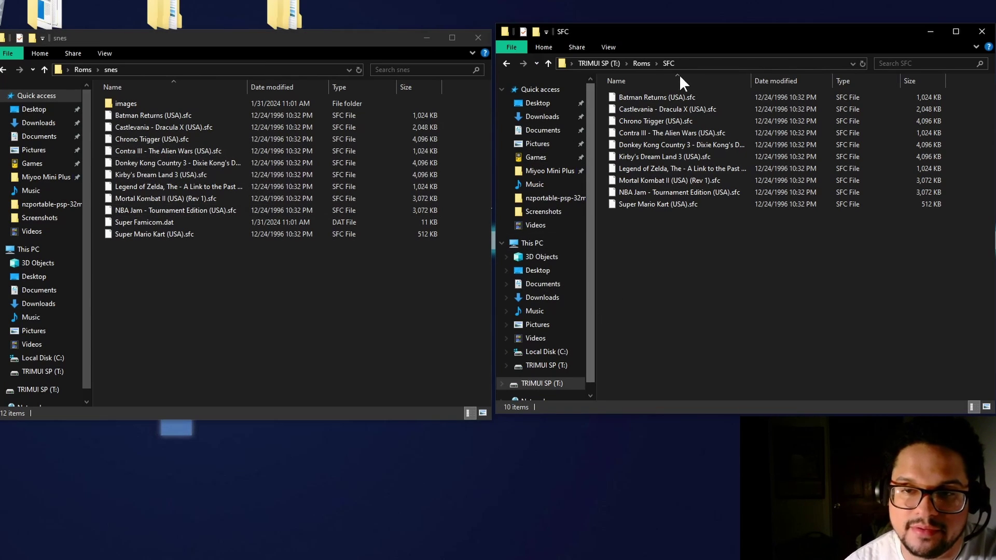
- Return to the root of the TRIMUI SP (T:) card and open the GB folder inside Imgs
left_click(507, 62)
scroll(567, 378, "down", 1)
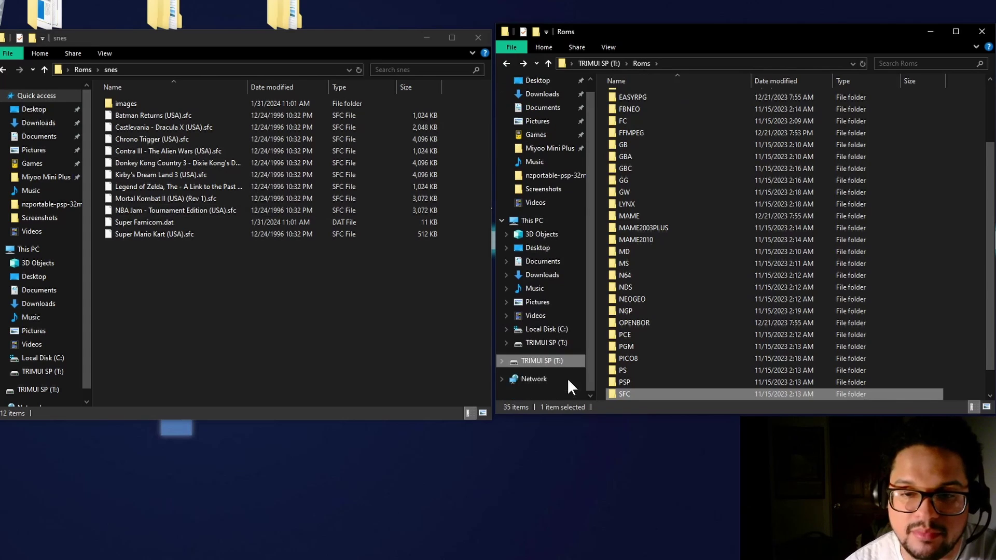
left_click(544, 361)
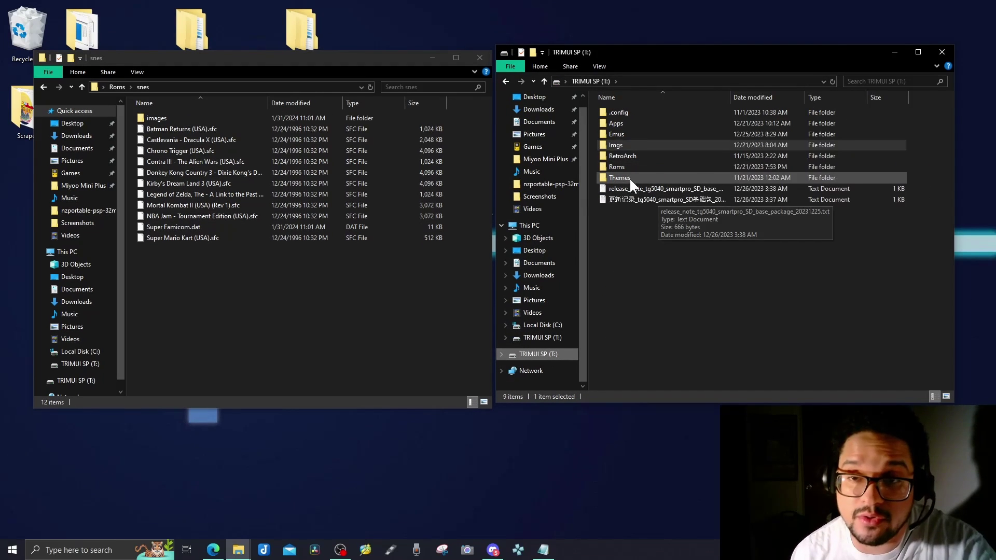
left_click(638, 134)
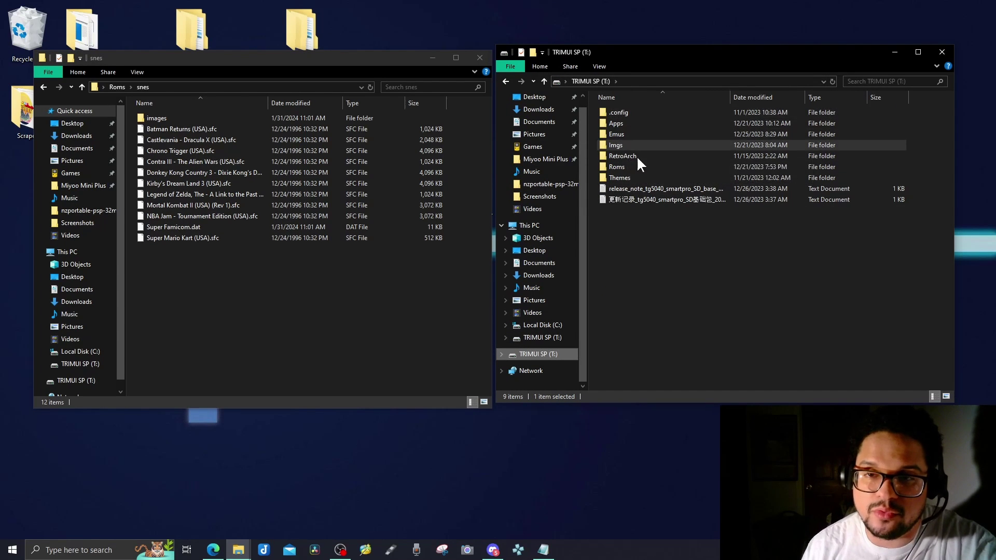
double_click(629, 147)
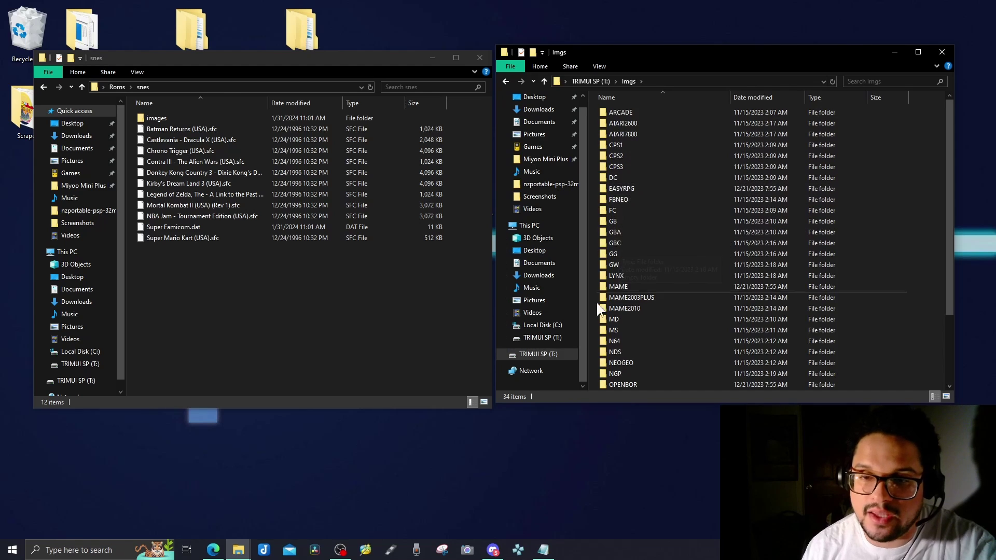
scroll(606, 254, "down", 1)
scroll(607, 259, "up", 1)
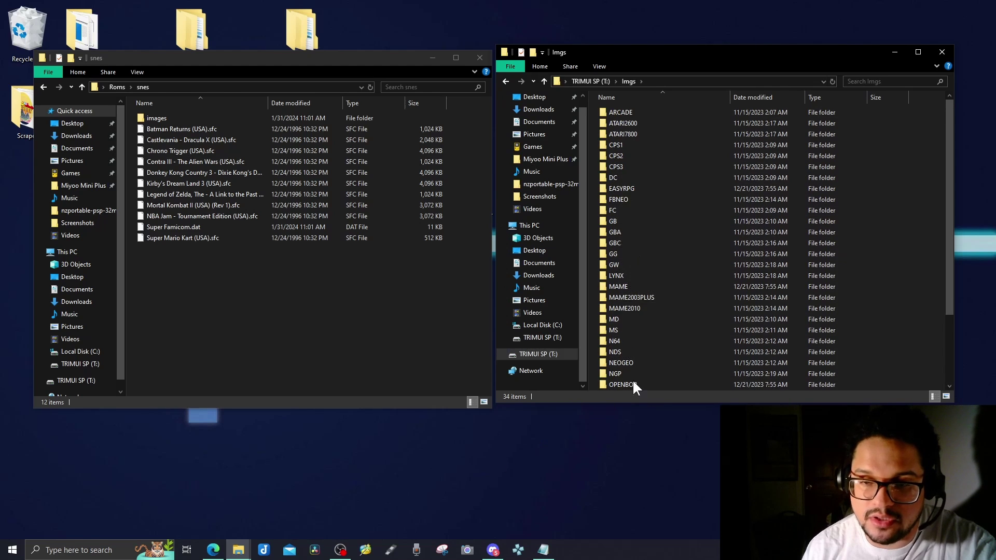
double_click(617, 220)
- Copy all the box art PNGs from the images subfolder of the desktop Roms gb folder into the card's Imgs\GB folder
left_click(269, 293)
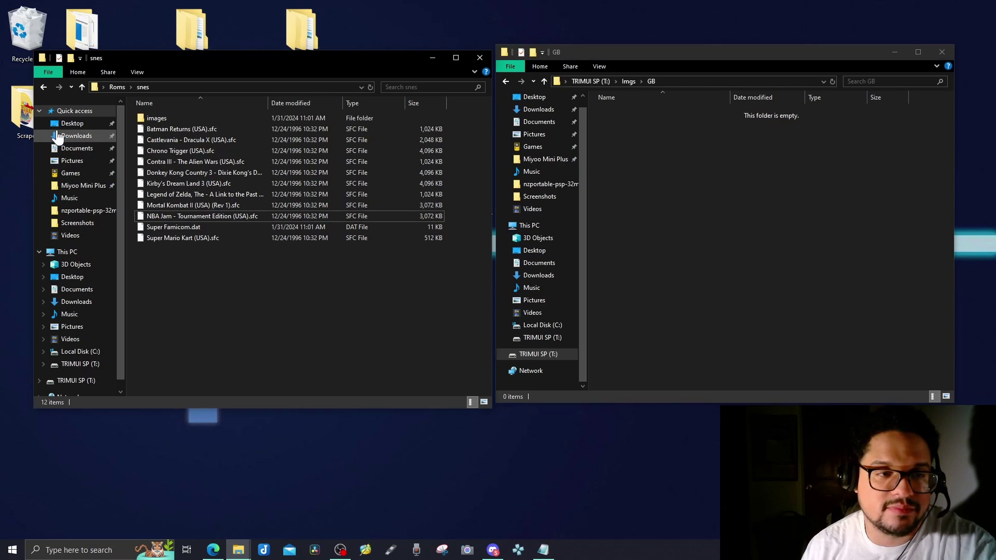
left_click(43, 86)
double_click(175, 131)
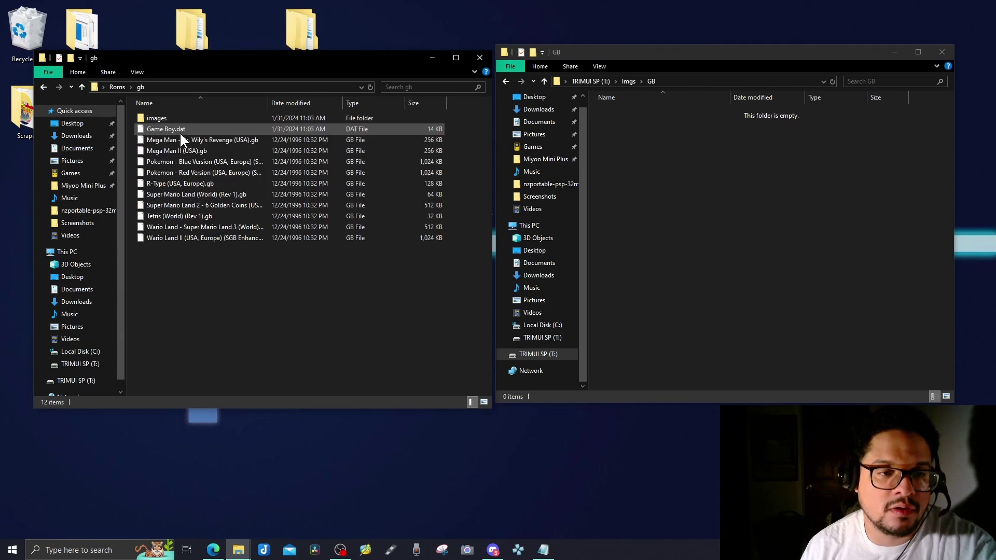
double_click(207, 119)
left_click_drag(456, 335, 251, 183)
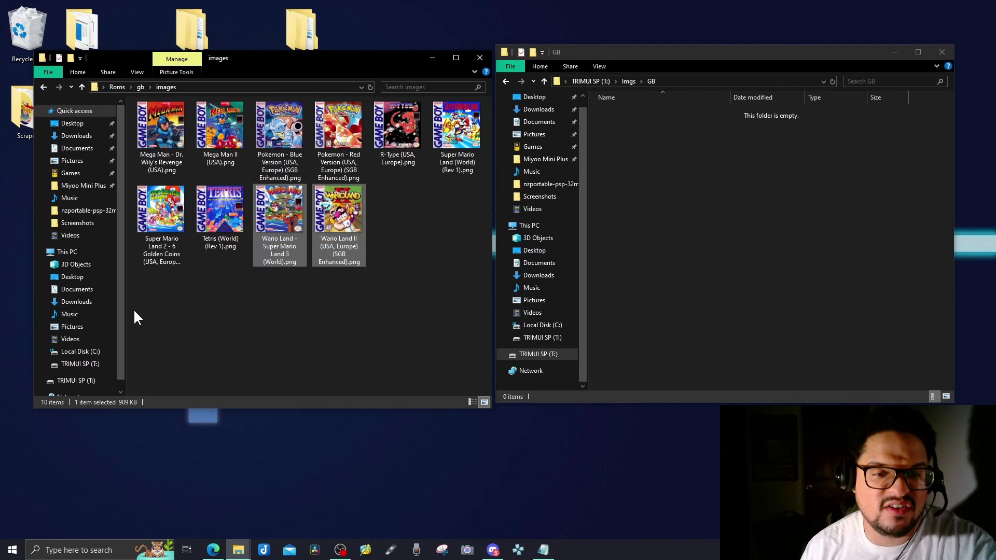
left_click_drag(133, 318, 475, 119)
left_click(674, 164)
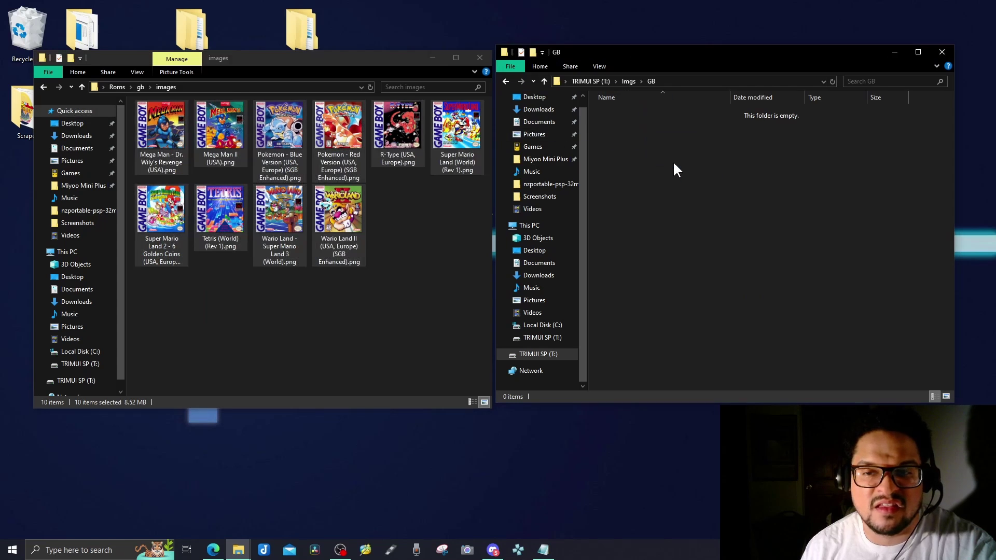
key("ctrl+v")
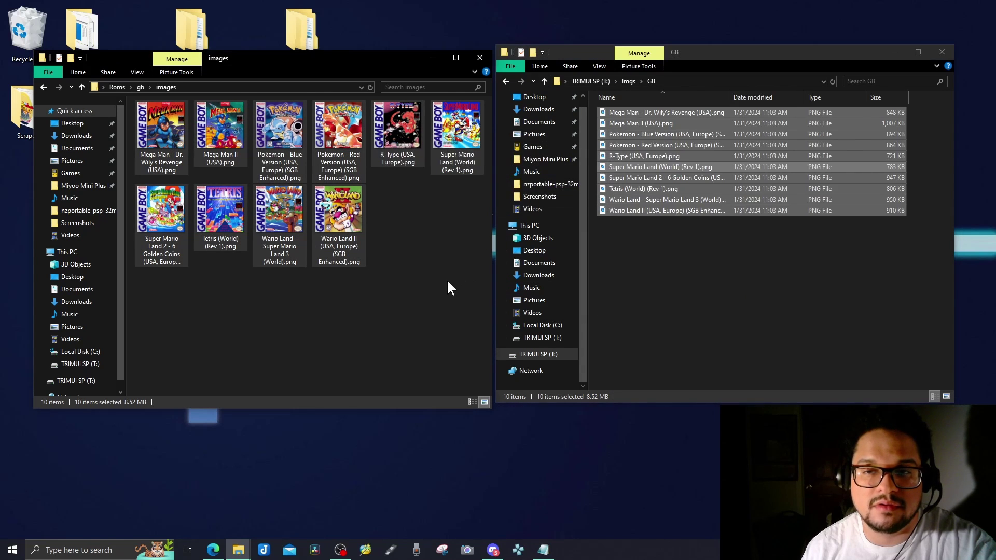
left_click(446, 280)
left_click(43, 86)
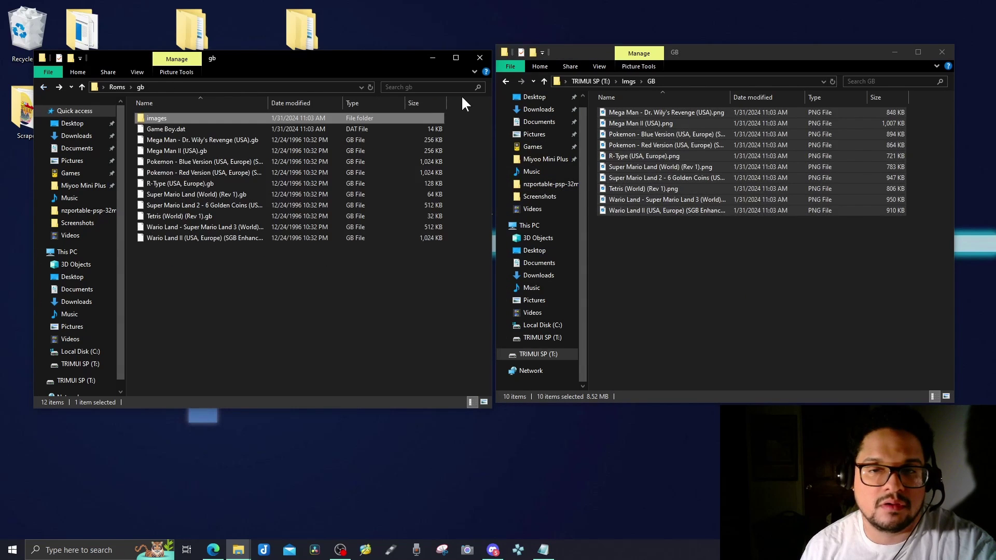
- Copy all the box art PNGs from the images subfolder of the desktop Roms gba folder into the card's Imgs\GBA folder
left_click(504, 81)
double_click(636, 231)
left_click(340, 252)
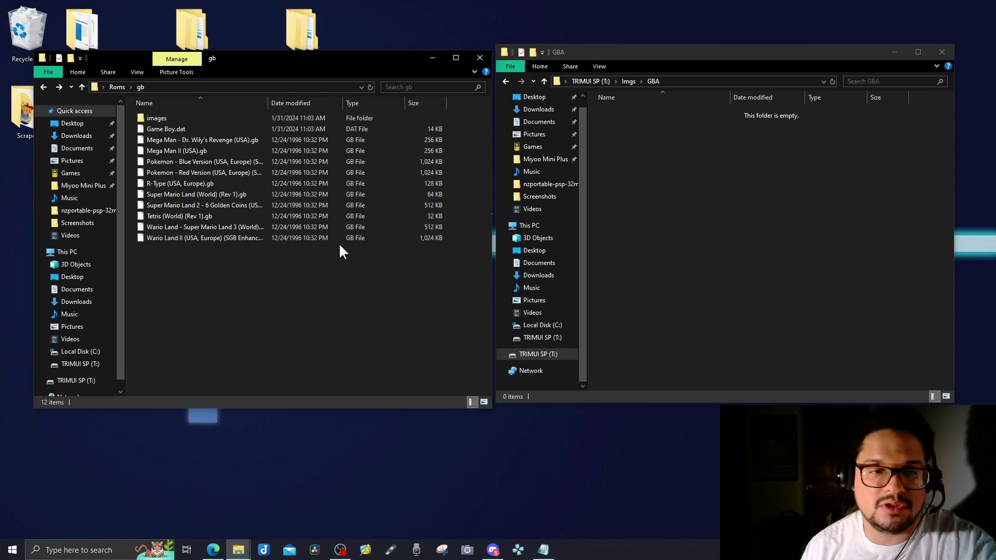
left_click(44, 87)
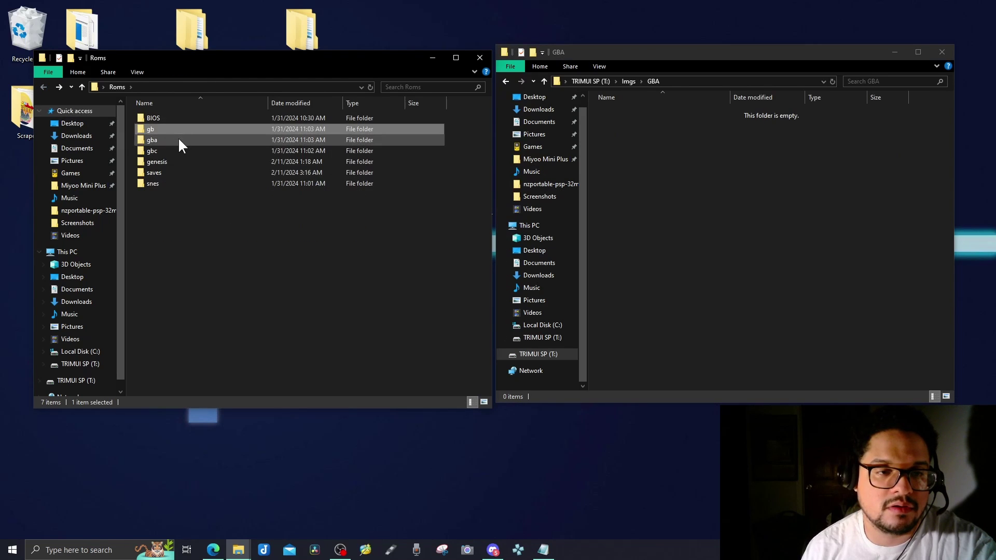
double_click(179, 137)
double_click(156, 117)
left_click_drag(157, 324, 727, 155)
- Copy all the box art PNGs from the images subfolder of the desktop Roms gbc folder into the card's Imgs\GBC folder
double_click(637, 243)
left_click(43, 86)
left_click(44, 87)
double_click(178, 148)
double_click(155, 118)
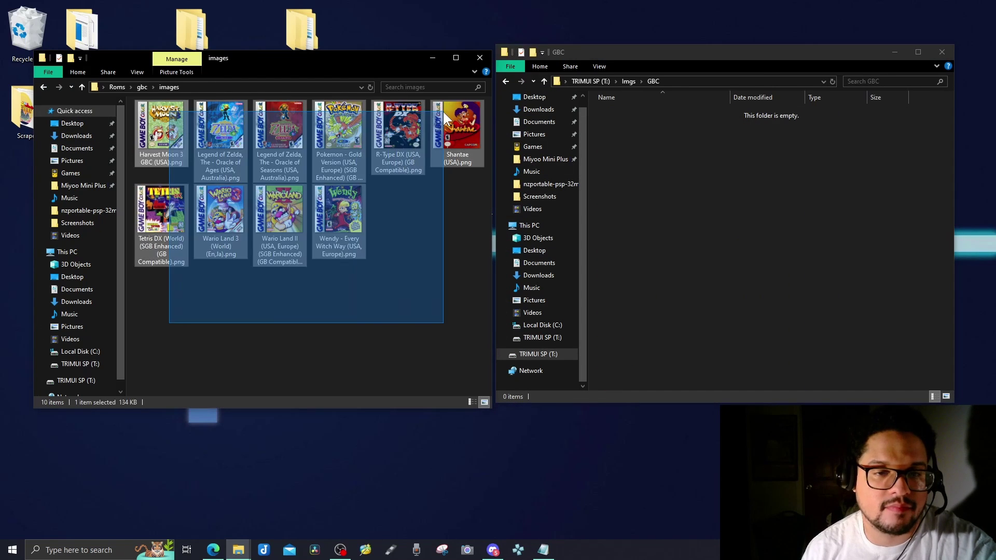
left_click_drag(456, 124, 726, 155)
- Copy the Genesis box art from the images subfolder of the desktop Roms genesis folder into the card's Imgs\MD folder
left_click(45, 87)
left_click(43, 86)
double_click(179, 159)
double_click(155, 118)
left_click(506, 81)
double_click(621, 241)
left_click_drag(157, 324, 726, 155)
left_click(44, 87)
double_click(156, 117)
left_click(506, 81)
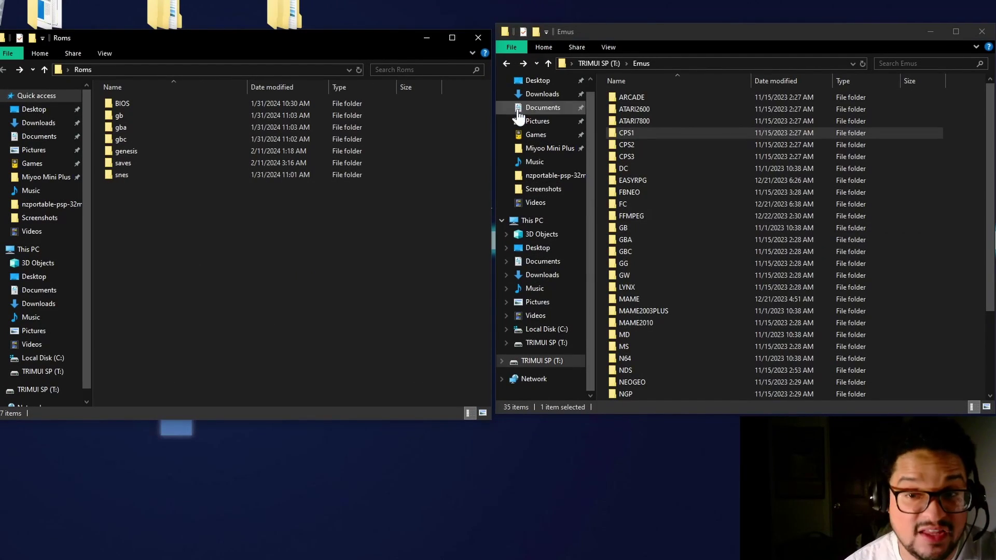
- Copy gb_bios.bin from the desktop Roms BIOS folder into the card's Emus\GB folder
left_click(506, 64)
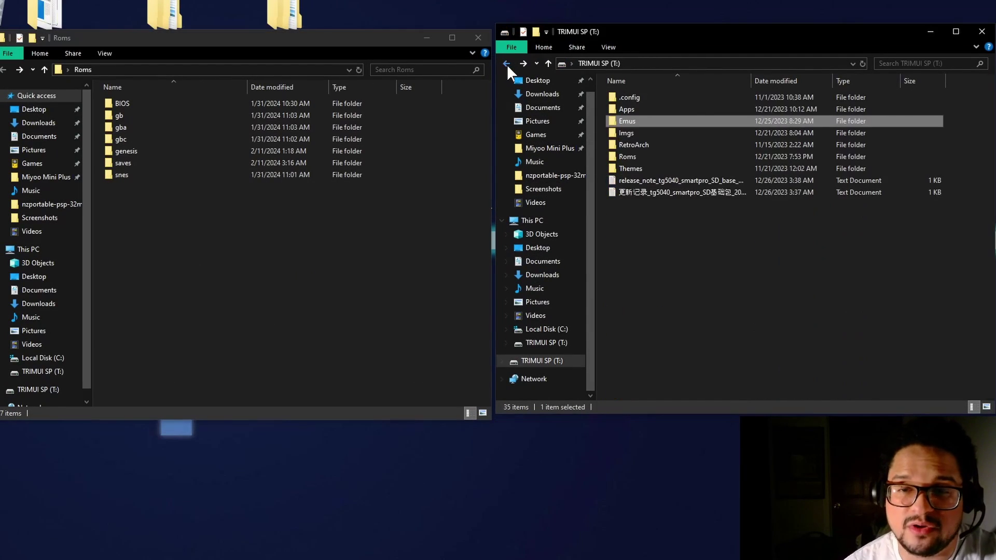
double_click(634, 124)
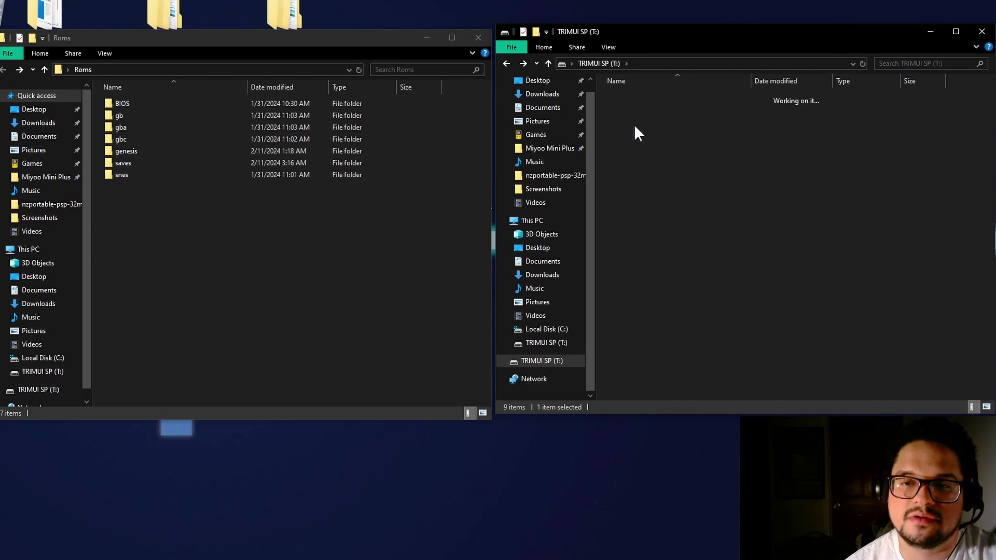
scroll(648, 196, "down", 1)
double_click(636, 195)
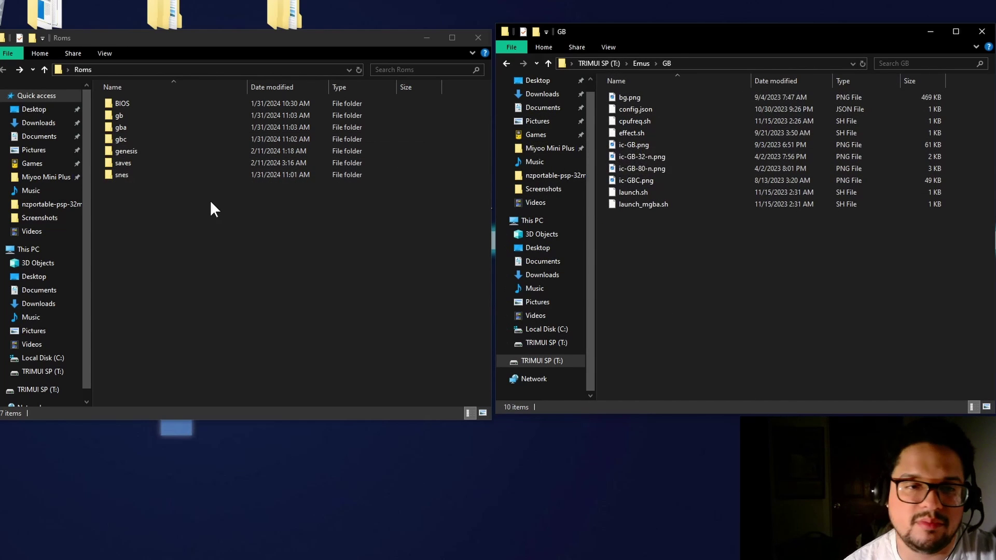
double_click(120, 106)
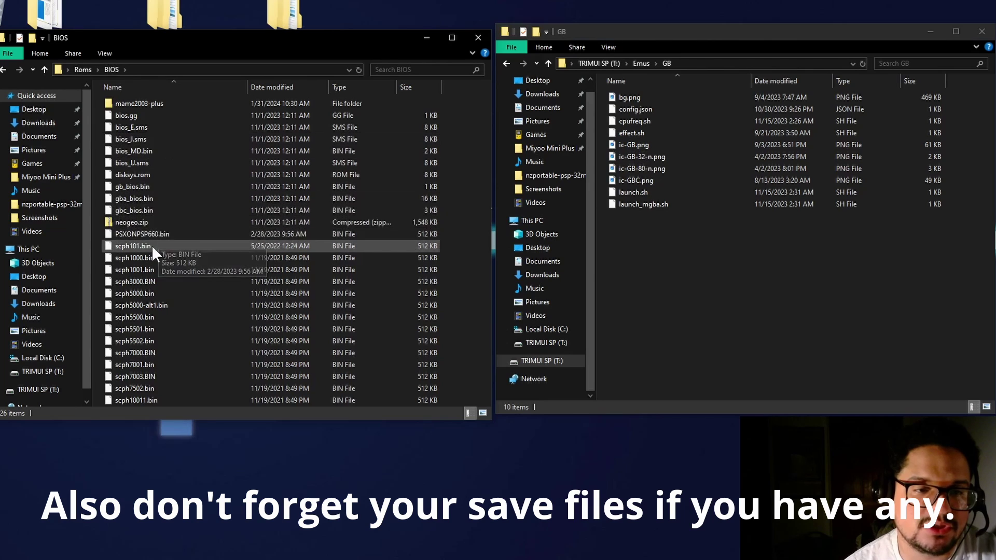
left_click_drag(192, 182, 698, 278)
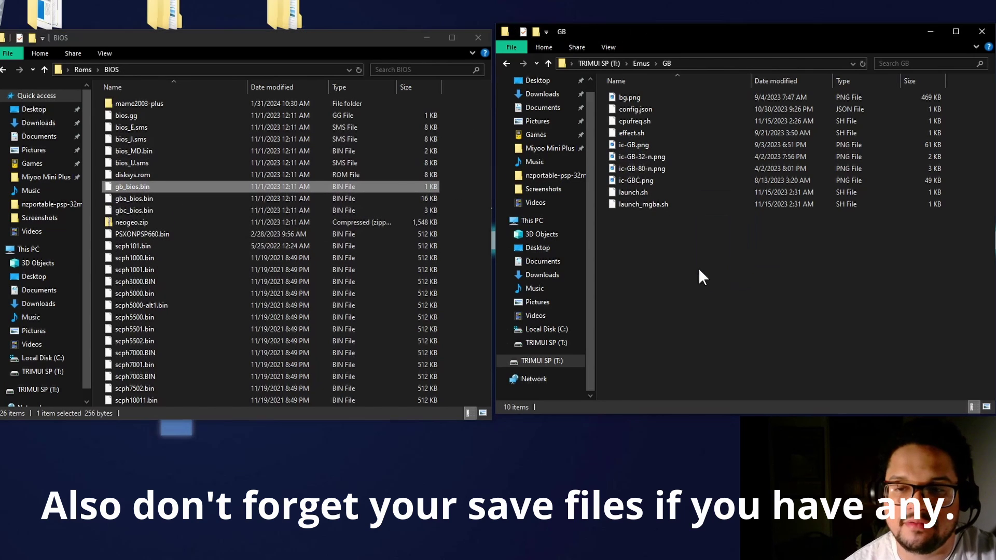
- Copy gba_bios.bin from the BIOS folder into the card's Emus\GBA folder, replacing the existing file
key("BackSpace")
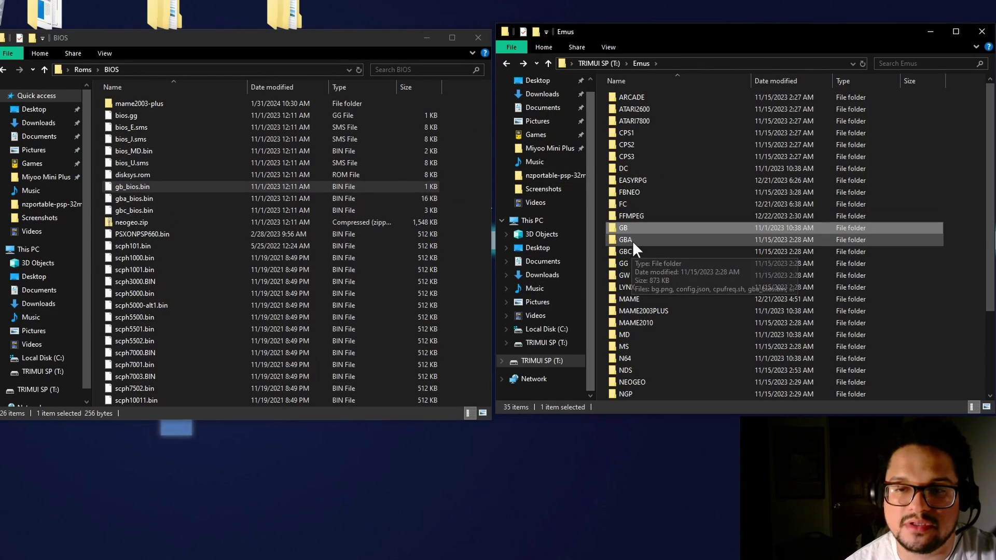
double_click(633, 241)
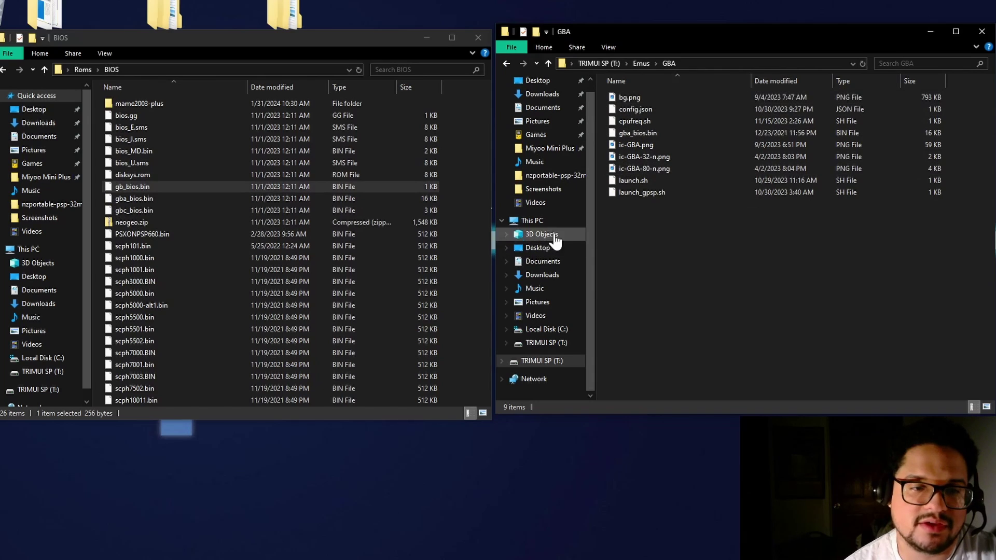
left_click(181, 188)
left_click_drag(186, 198, 674, 239)
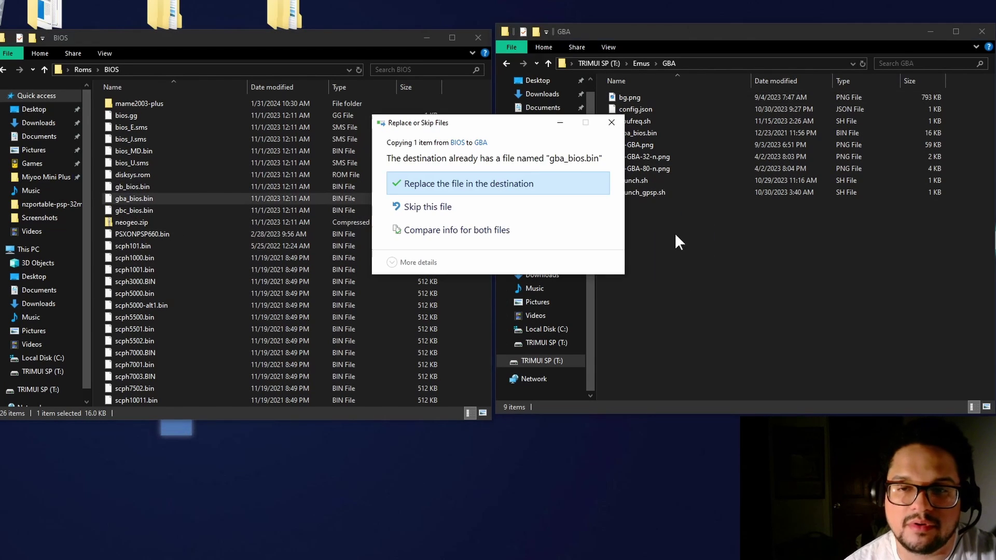
left_click(481, 191)
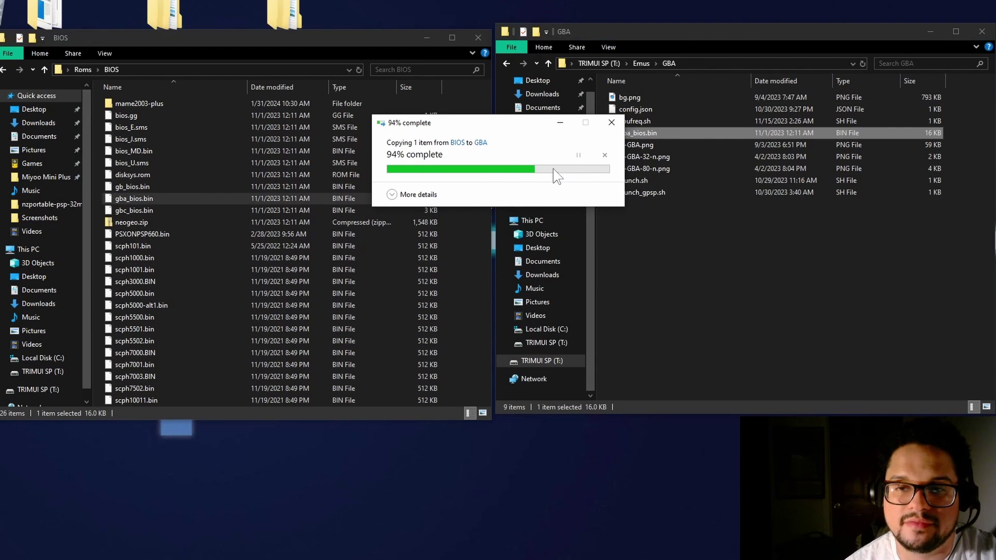
- Copy gbc_bios.bin from the BIOS folder into the card's Emus\GBC folder
left_click(506, 64)
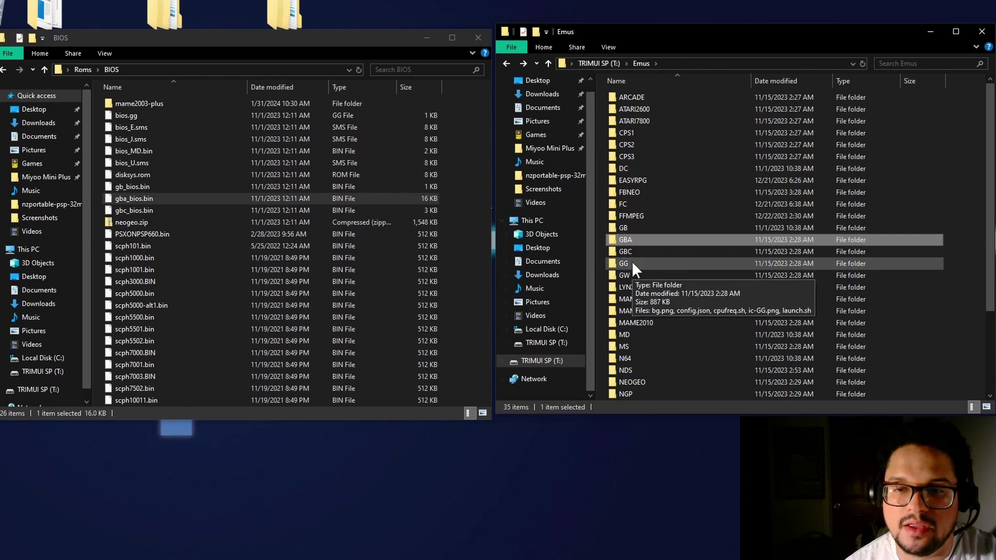
double_click(633, 245)
left_click(507, 63)
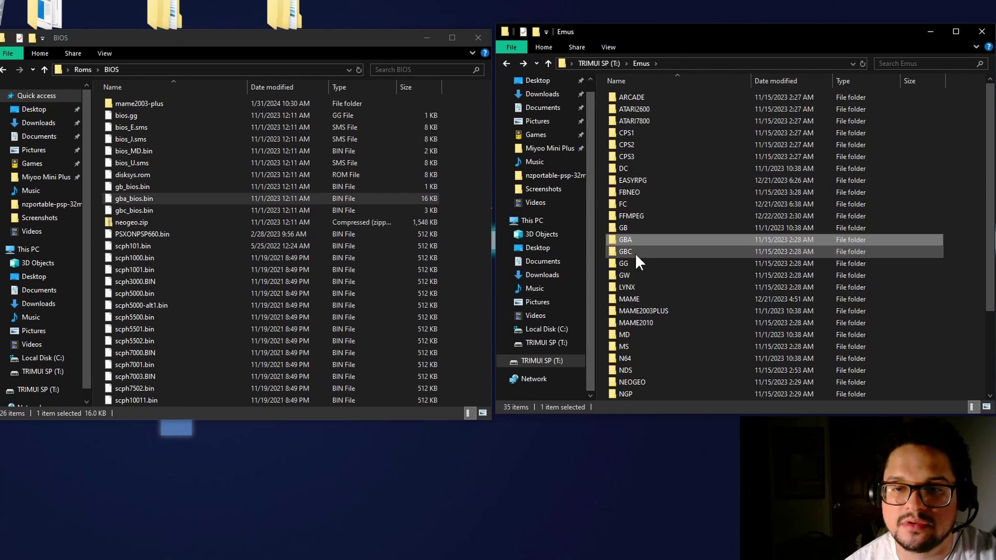
double_click(634, 252)
left_click(210, 210)
left_click_drag(210, 210, 667, 307)
- Copy the PlayStation BIOS PSXONPSP660.bin from the BIOS folder into the card's Emus\PS folder
left_click(507, 62)
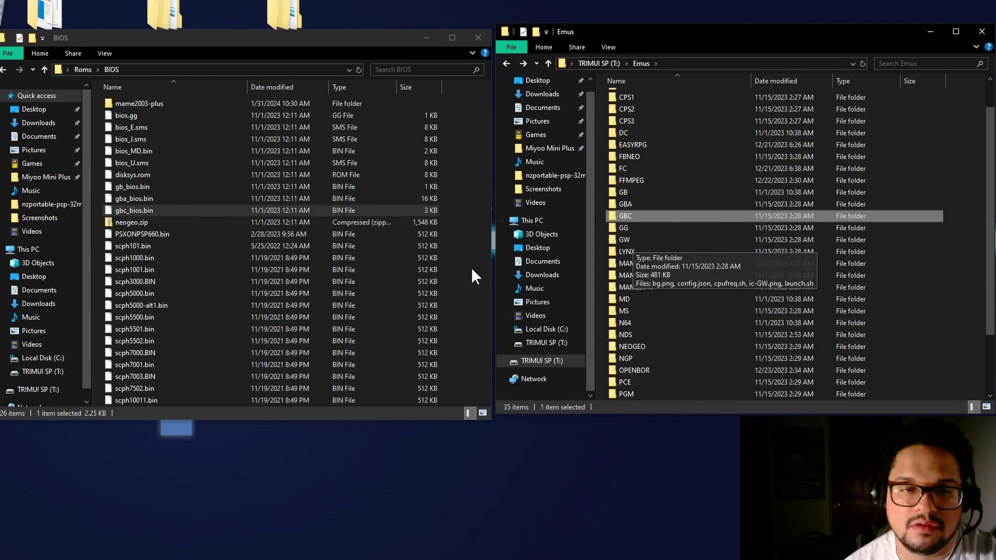
scroll(669, 275, "down", 2)
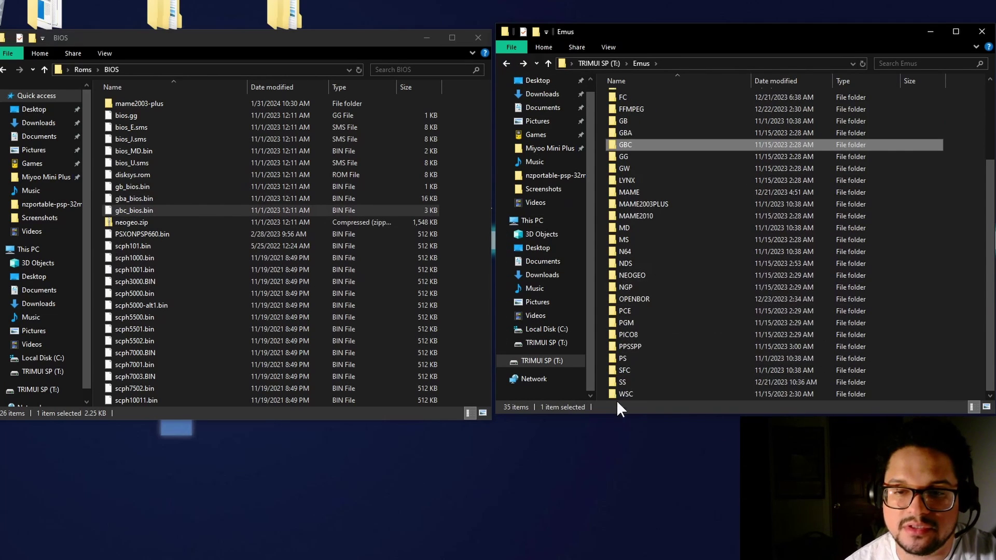
double_click(636, 358)
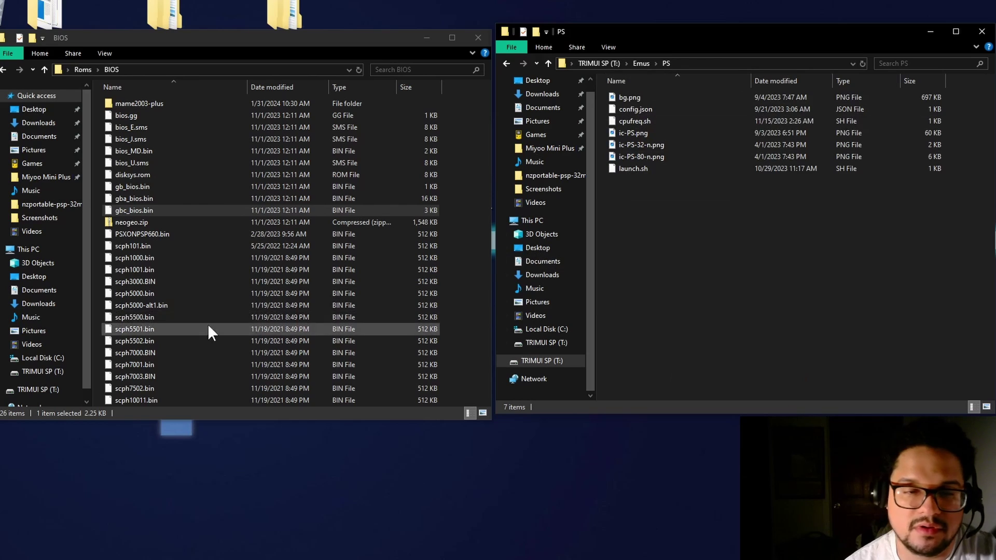
left_click_drag(141, 234, 669, 234)
left_click(506, 62)
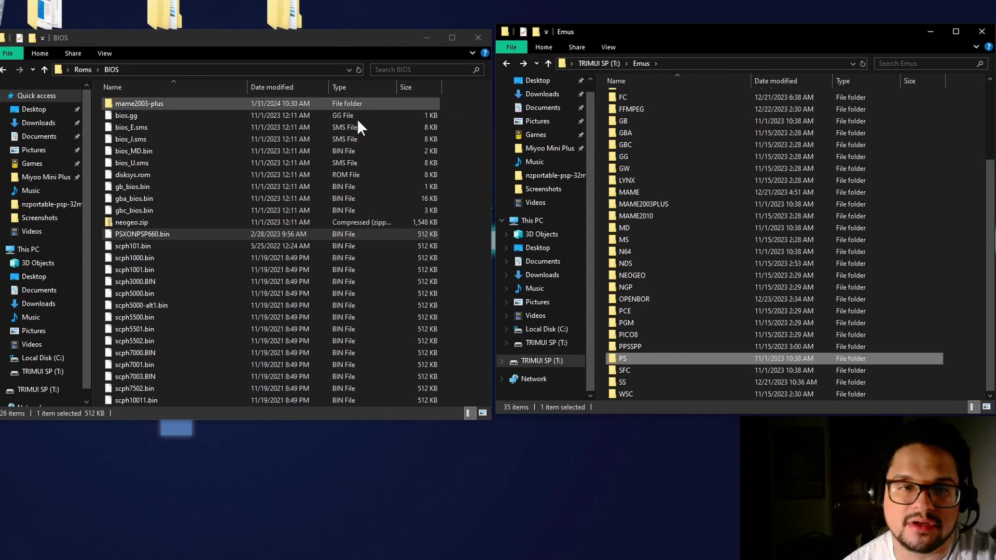
- Close the desktop Roms BIOS window and eject the TRIMUI SP (T:) card
left_click(477, 44)
right_click(552, 360)
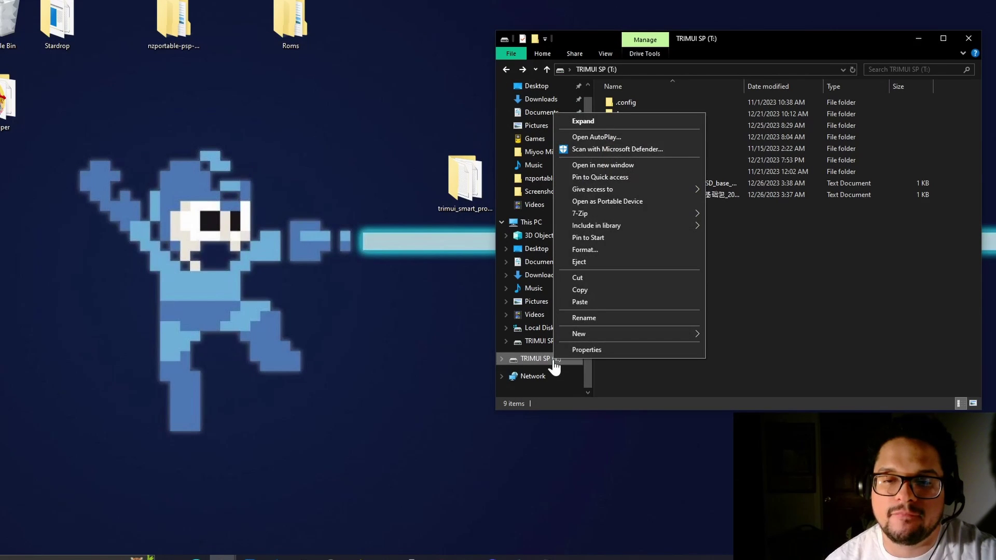
left_click(605, 261)
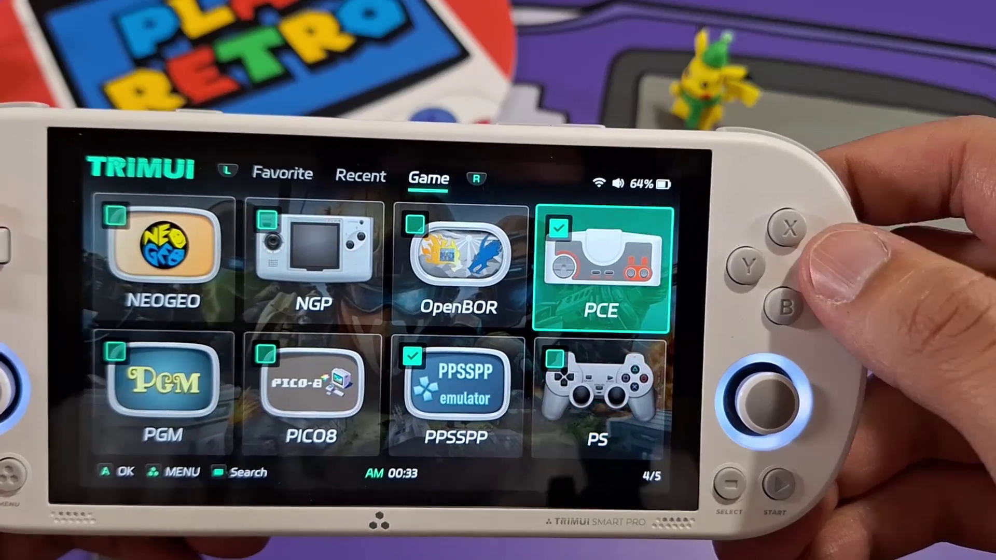
key("Down")
key("Left")
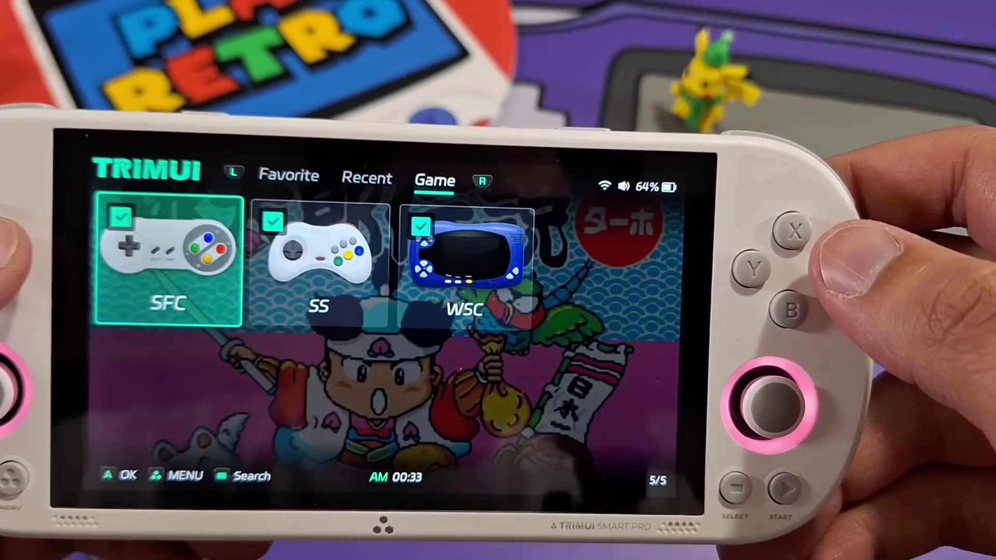
key("Return")
key("Right")
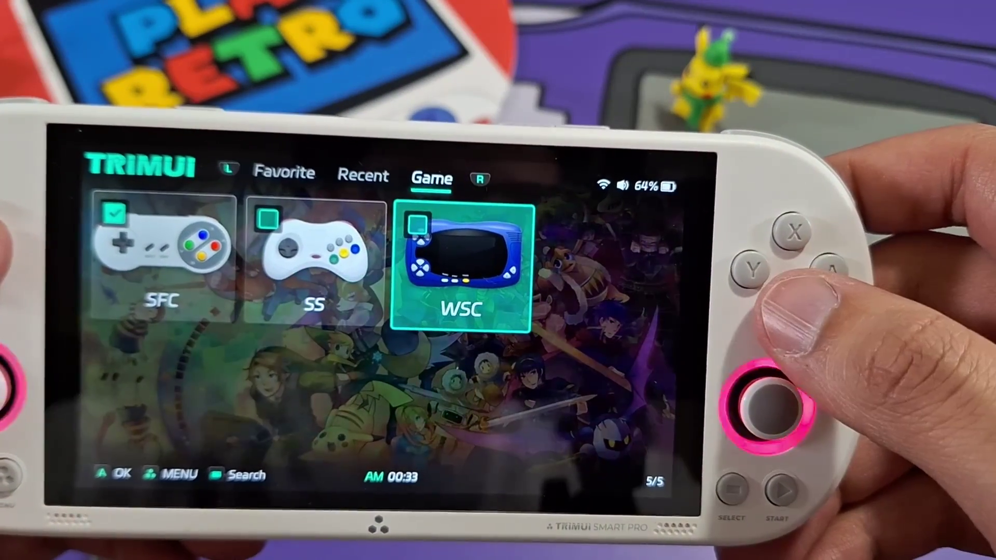
key("Return")
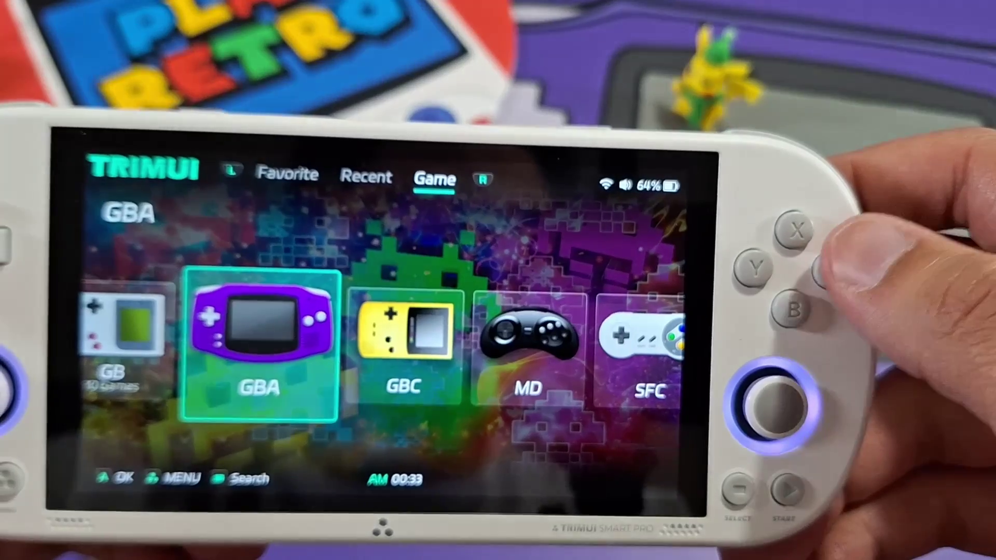
key("Right")
key("Right")
key("Right")
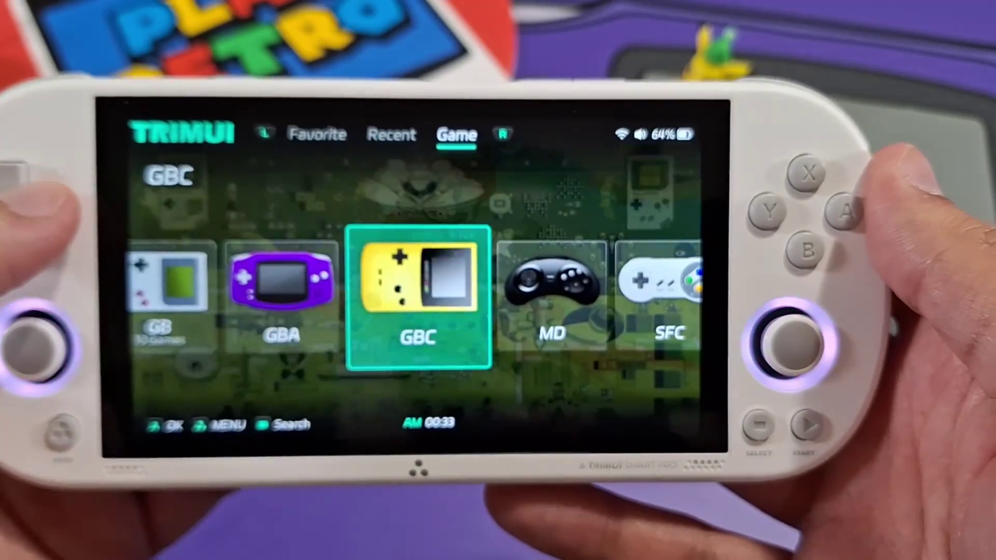
key("Right")
key("Left")
key("Left")
key("Left")
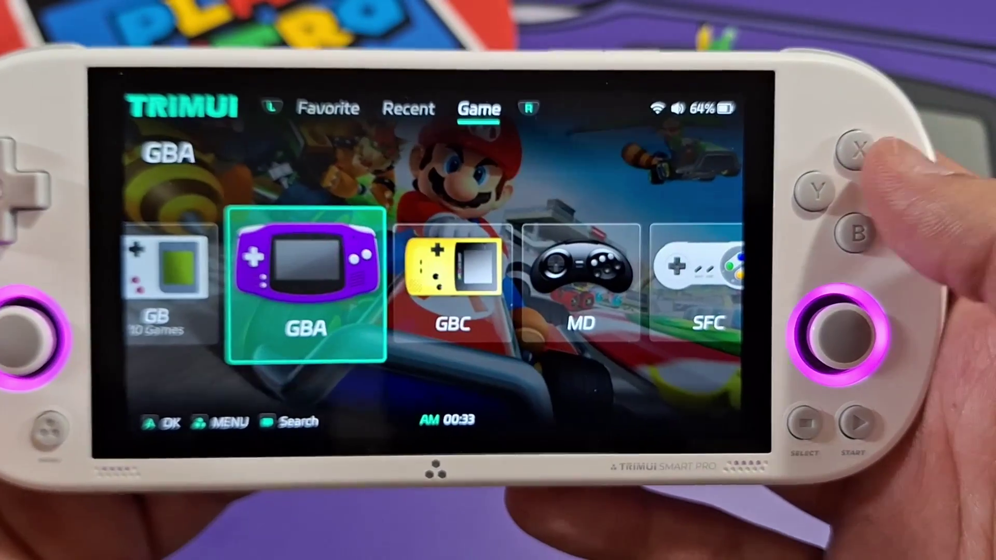
key("Return")
key("Down")
key("Down")
key("Down")
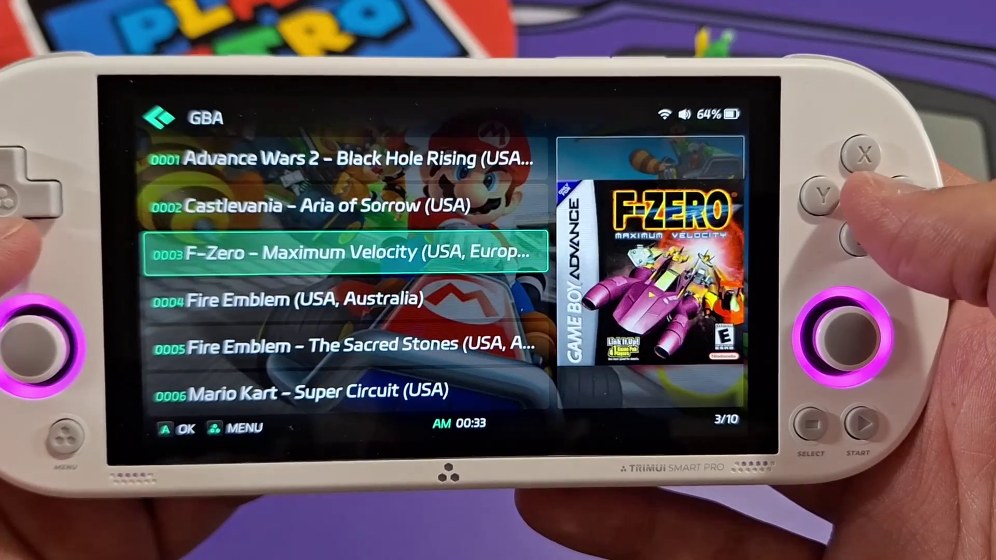
key("Down")
key("Down")
key("Down")
key("Down")
key("Down")
key("Down")
key("Down")
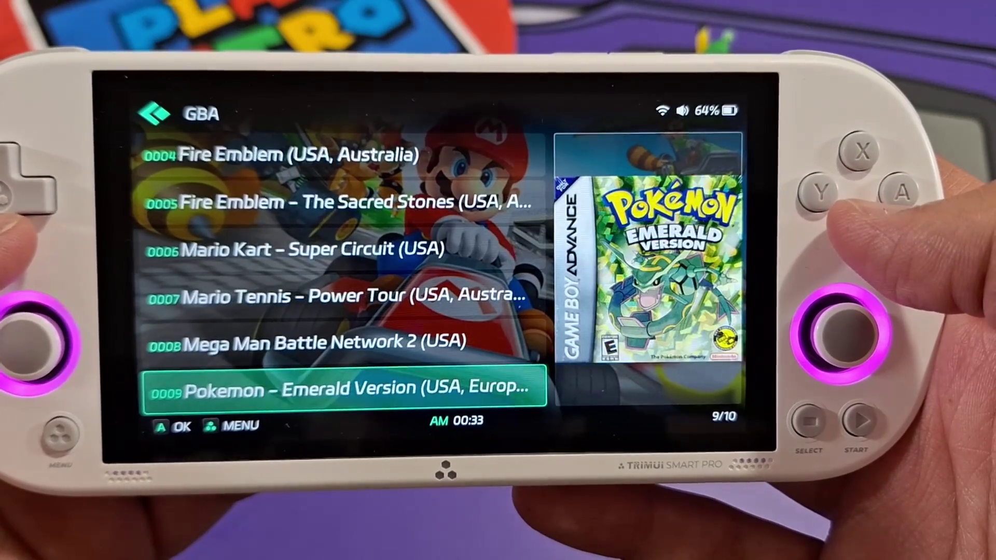
key("Escape")
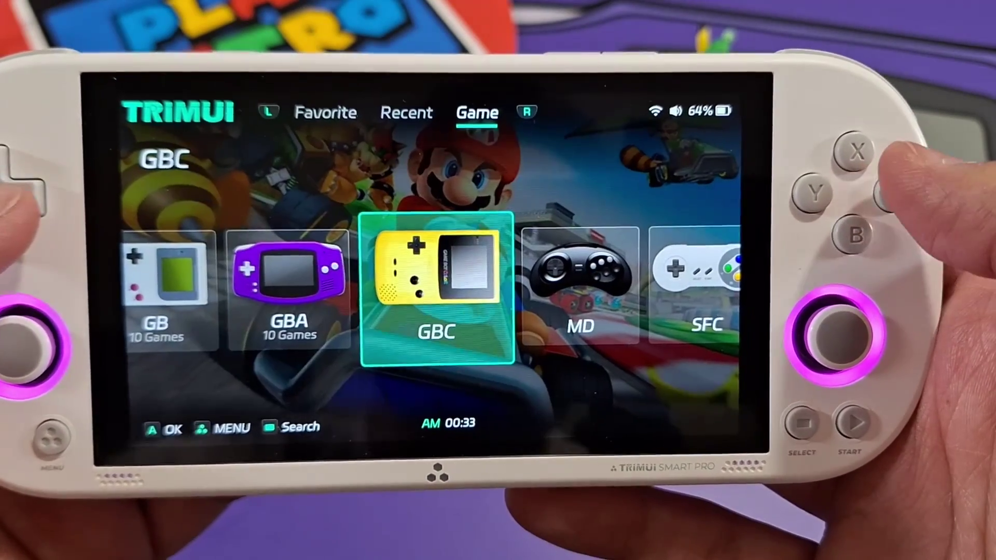